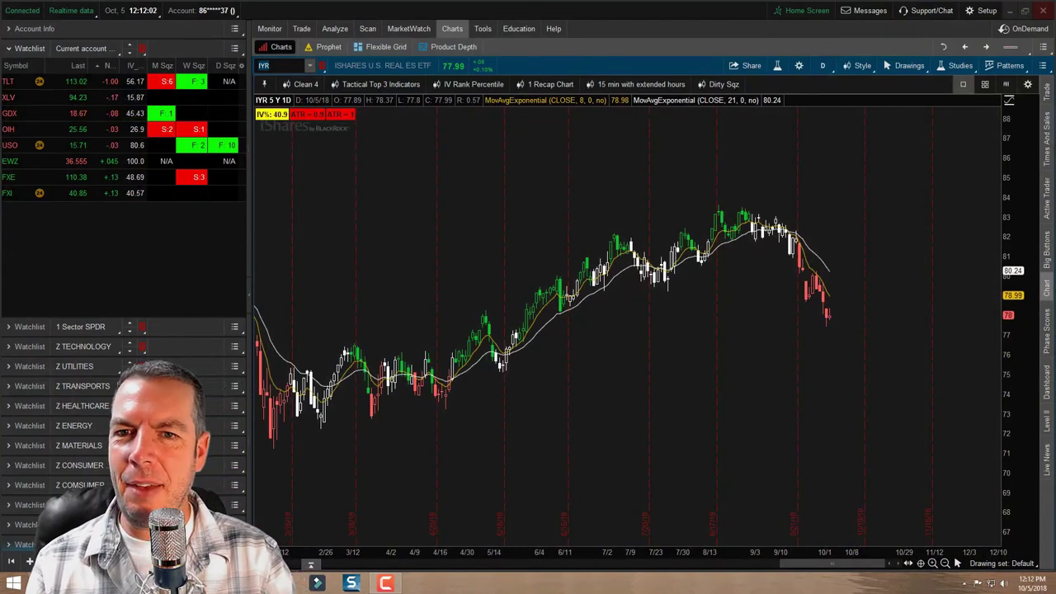
# Review the IYR daily price action and load the Tactical Top 3 Indicators style on the chart
pyautogui.moveTo(437, 57)
pyautogui.mouseDown()
pyautogui.moveTo(462, 52)
pyautogui.moveTo(485, 83)
pyautogui.mouseUp()
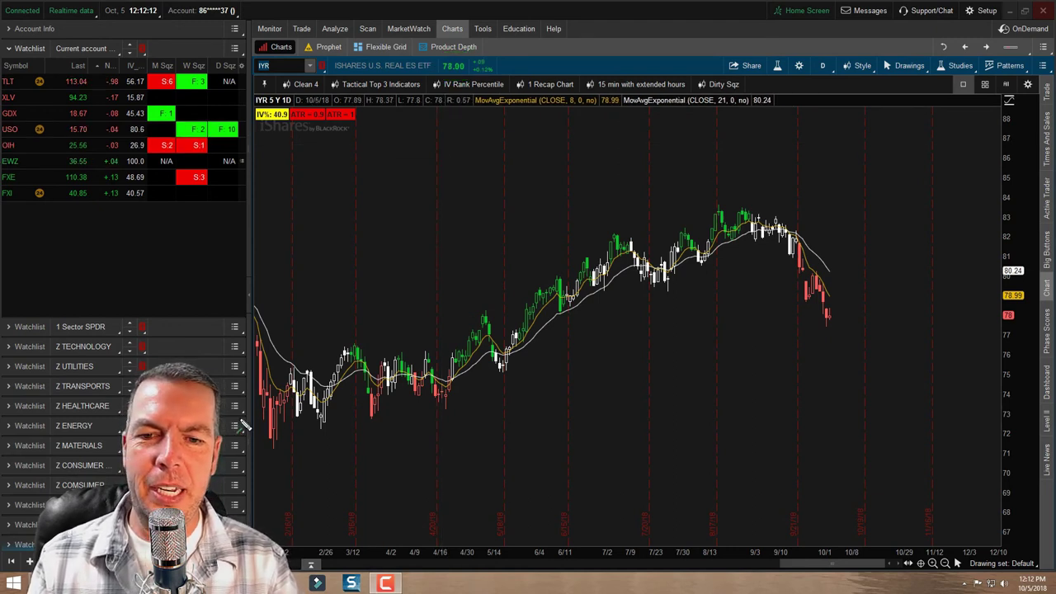
pyautogui.moveTo(283, 427)
pyautogui.mouseDown()
pyautogui.moveTo(636, 295)
pyautogui.moveTo(752, 221)
pyautogui.moveTo(829, 293)
pyautogui.moveTo(843, 334)
pyautogui.mouseUp()
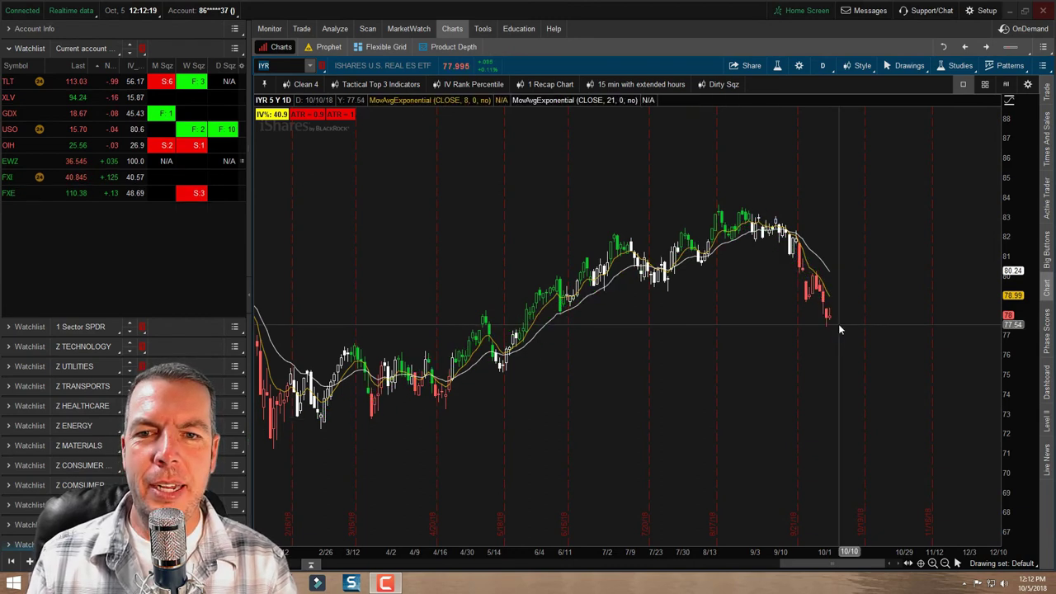
pyautogui.click(371, 84)
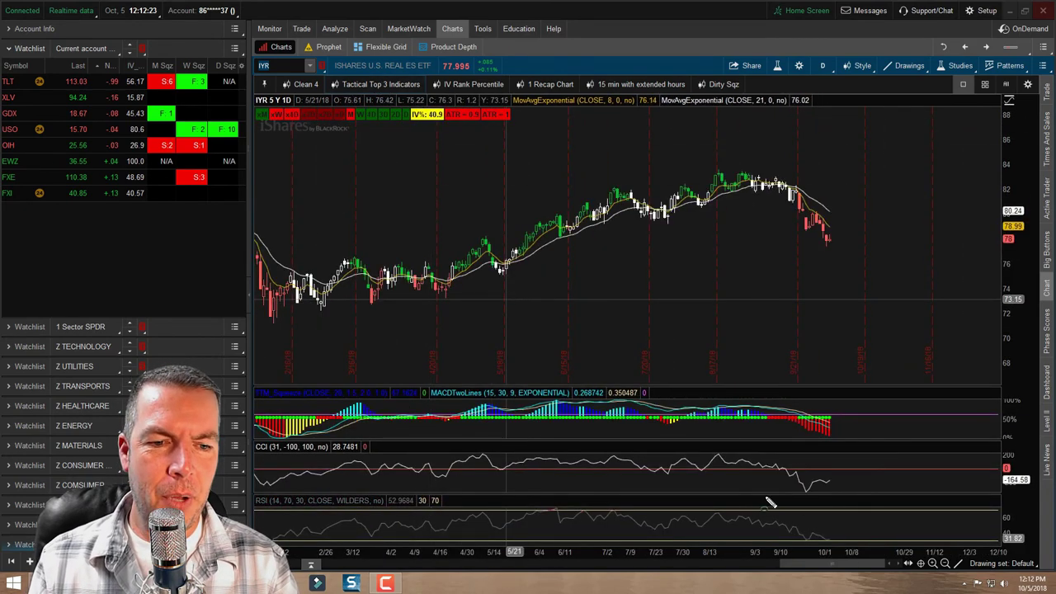
# Mark the latest RSI, CCI and TTM Squeeze moves on the IYR chart with a circle and arrows, and clear the marks
pyautogui.moveTo(788, 519); pyautogui.dragTo(850, 553)
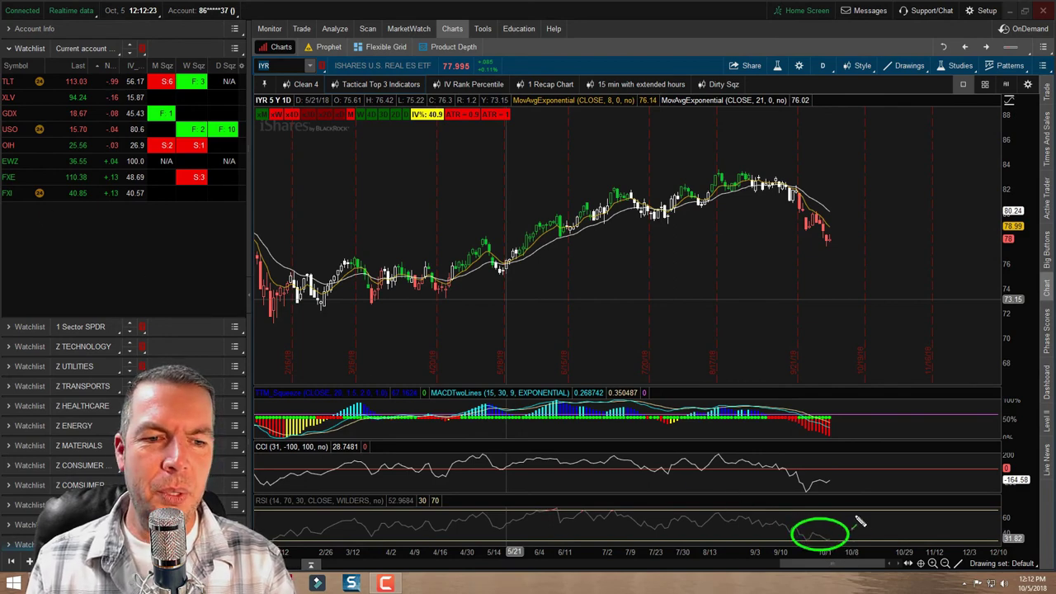
pyautogui.moveTo(807, 497); pyautogui.dragTo(853, 478)
pyautogui.moveTo(786, 422); pyautogui.dragTo(844, 452)
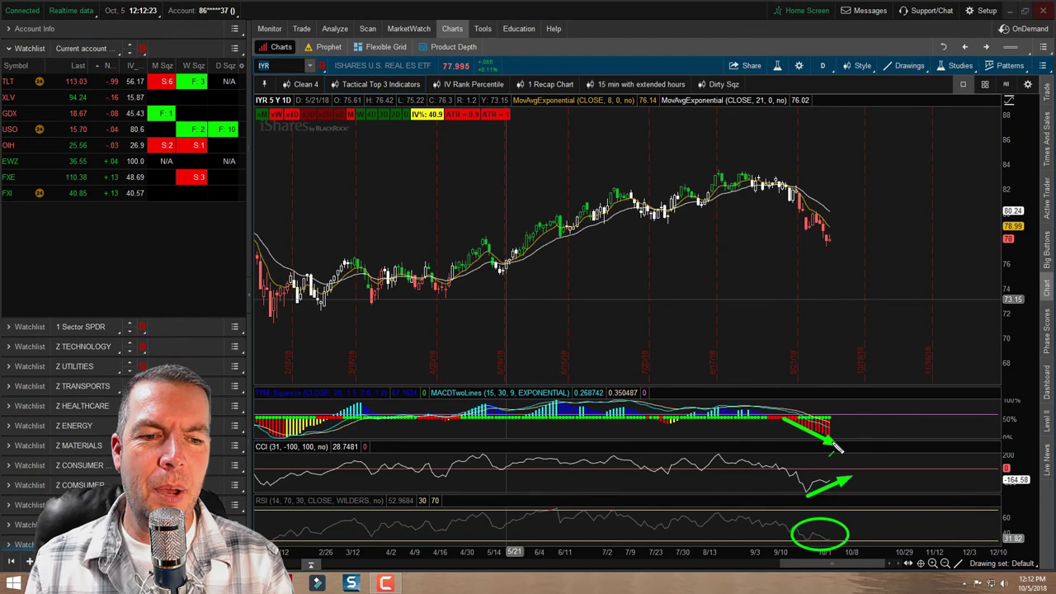
pyautogui.moveTo(835, 446); pyautogui.dragTo(870, 424)
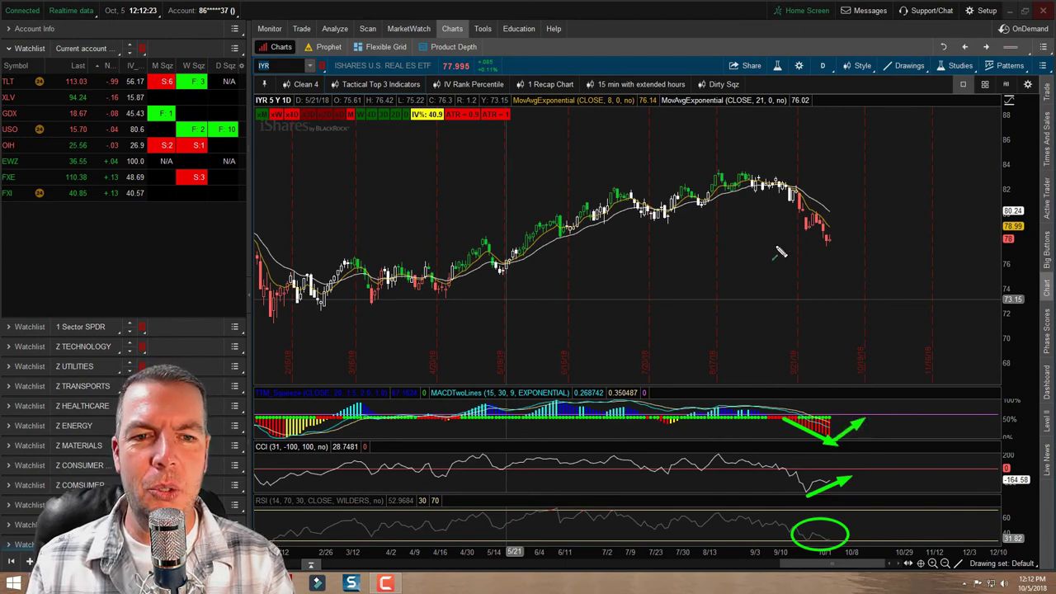
pyautogui.press('Escape')
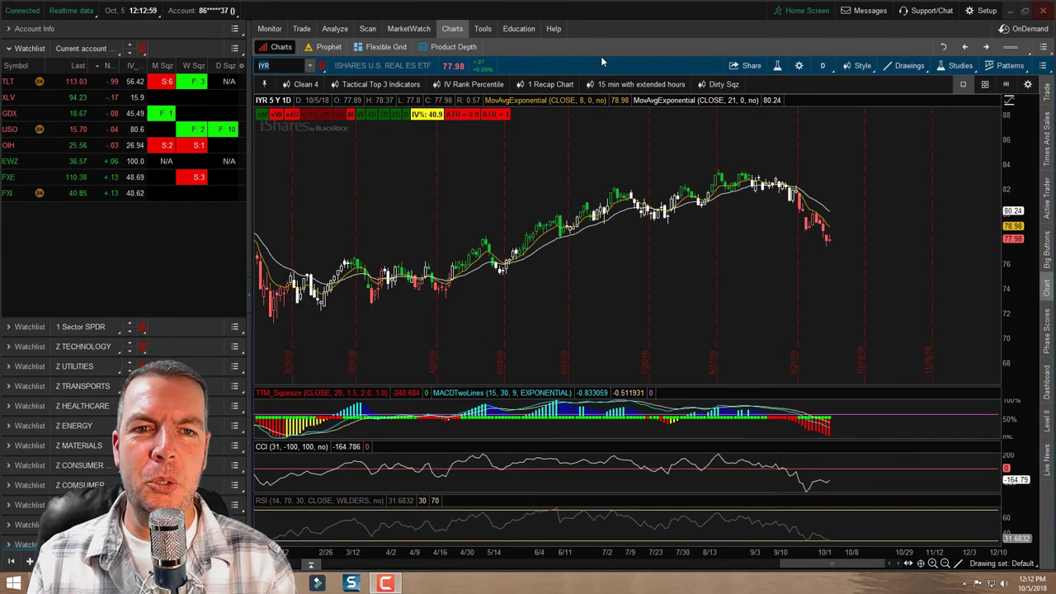
# Open the IYR option chain for trading and delete the existing iron condor order from order entry
pyautogui.click(301, 28)
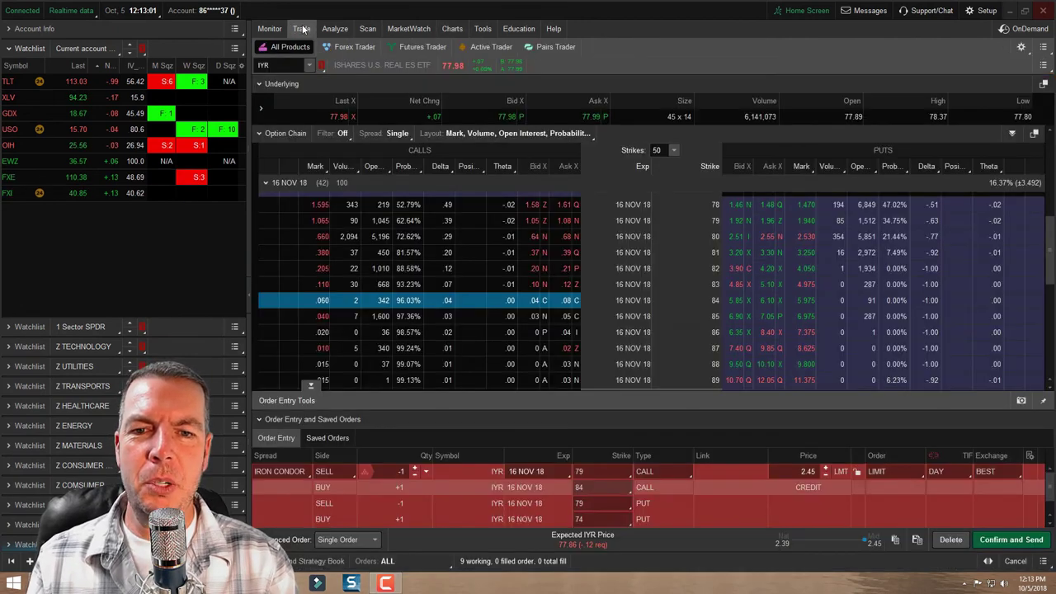
pyautogui.click(951, 539)
pyautogui.scroll(3, 763, 355)
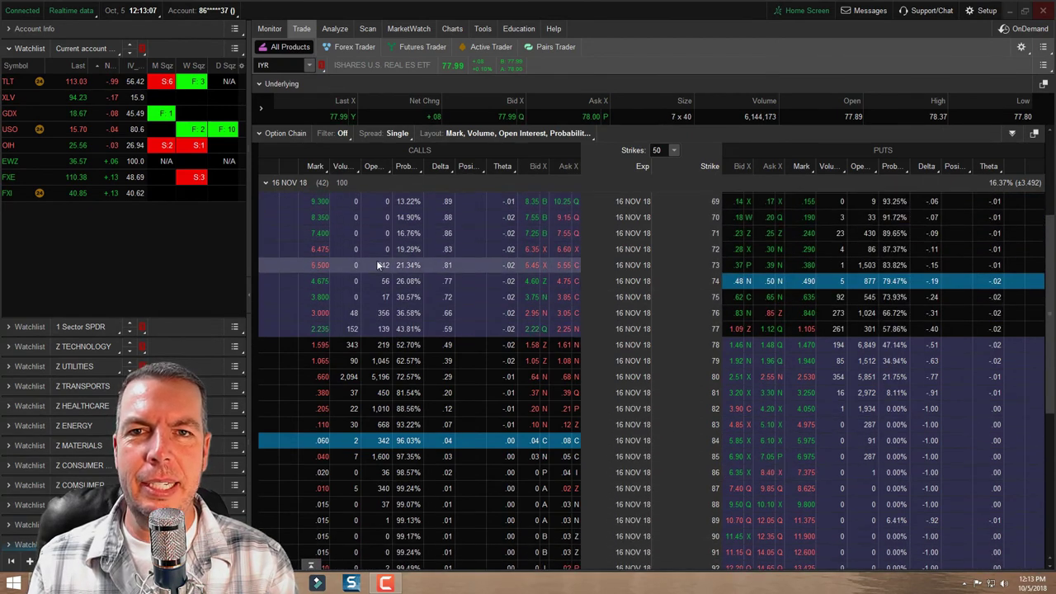
# Create a short IYR straddle order by selling the 16 NOV 18 79 put and 79 call
pyautogui.scroll(1, 495, 322)
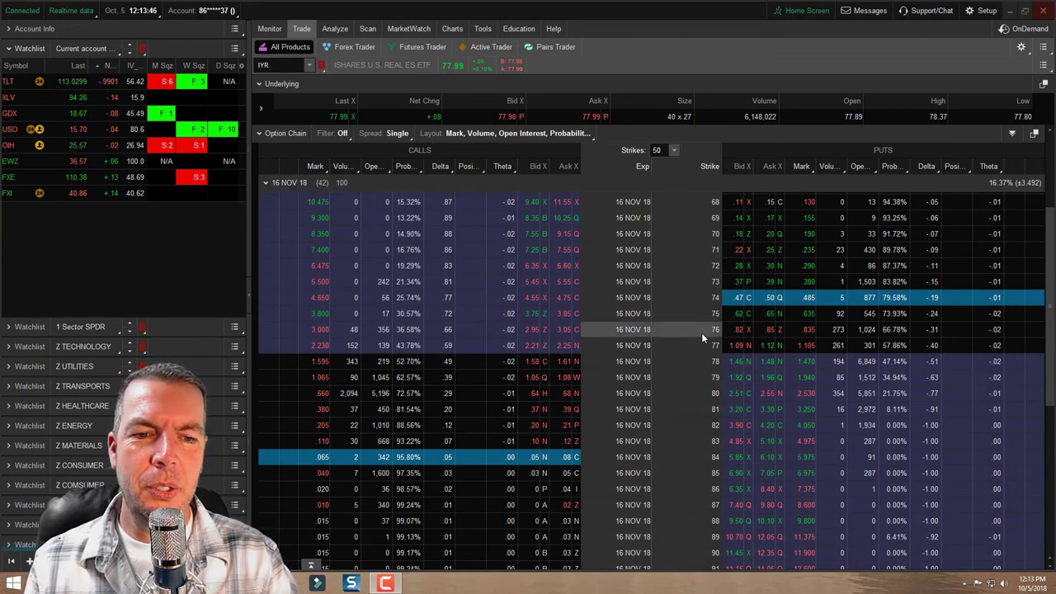
pyautogui.scroll(-1, 697, 201)
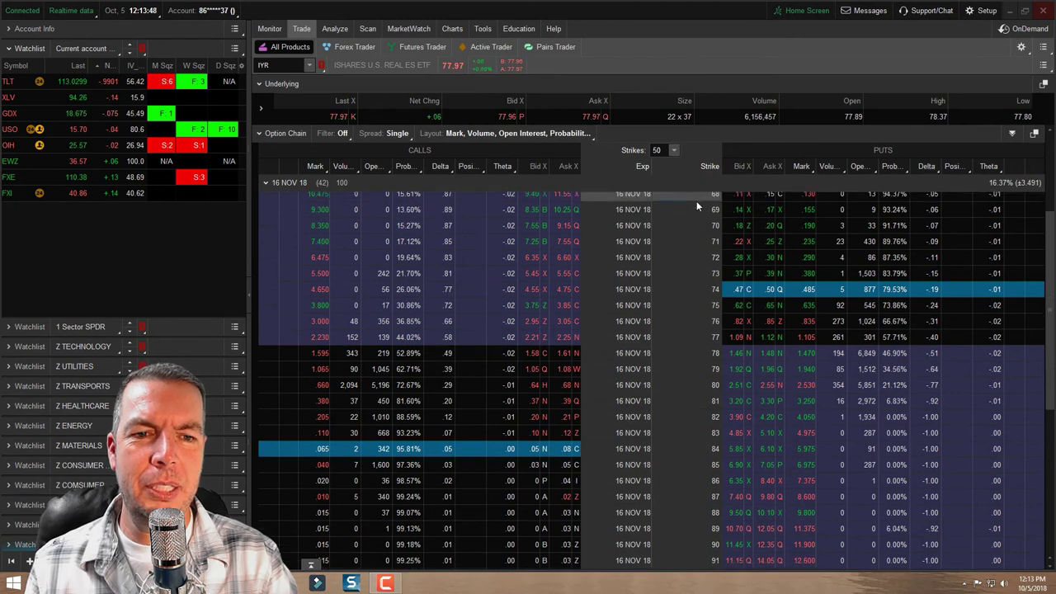
pyautogui.click(734, 363)
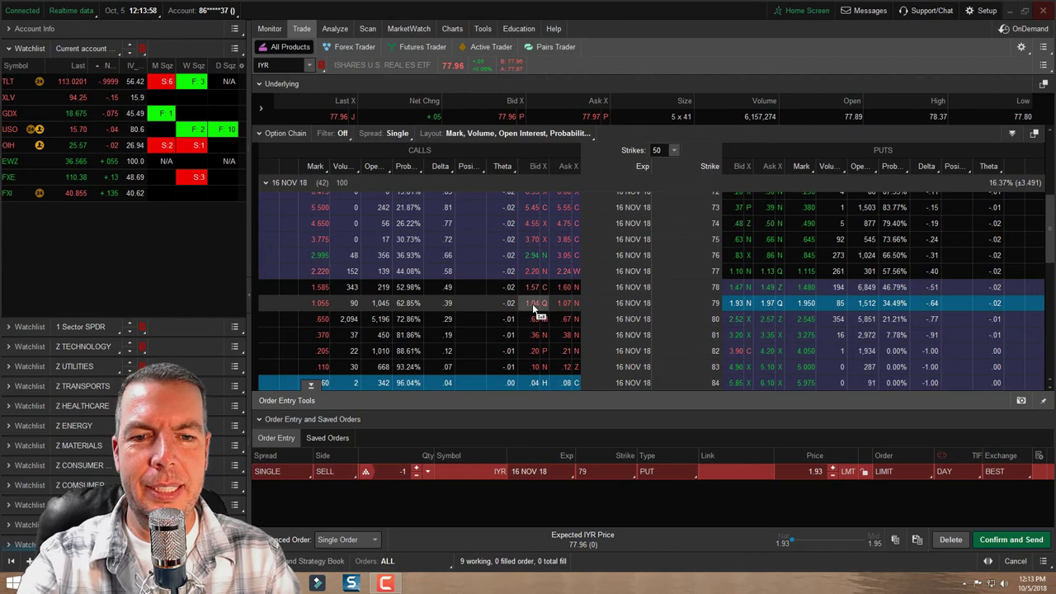
pyautogui.press('alt')
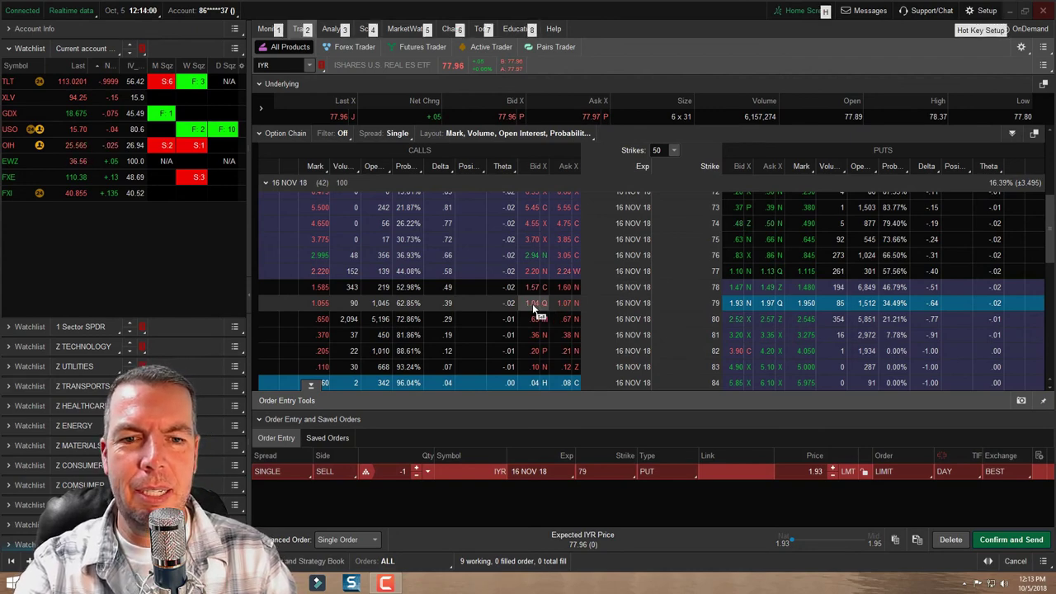
pyautogui.keyDown('ctrl'); pyautogui.click(533, 307); pyautogui.keyUp('ctrl')
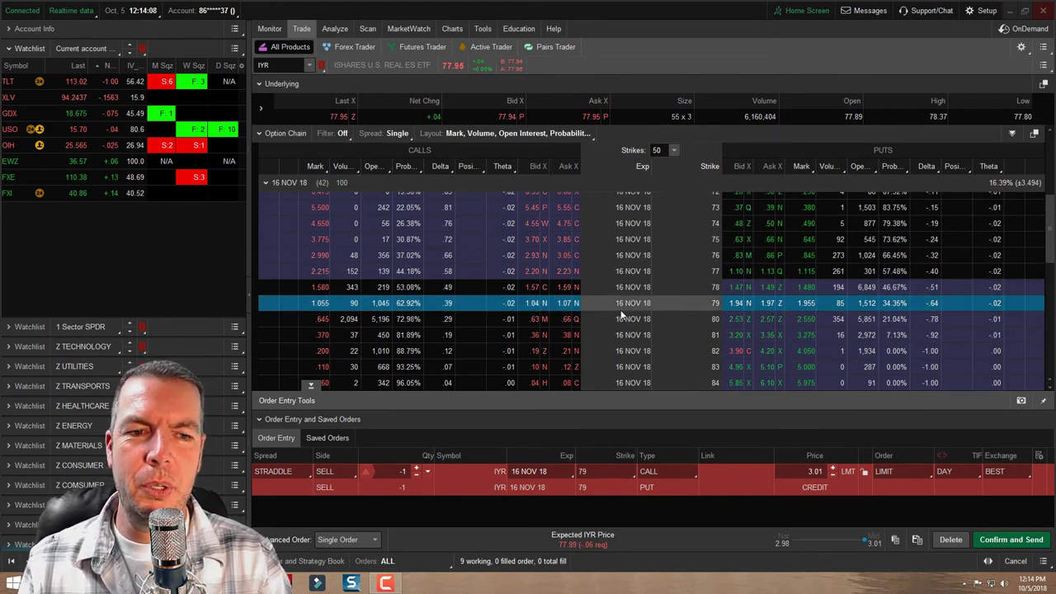
# Add the 16 NOV 18 74 put and 84 call as long legs to turn the straddle into an iron condor
pyautogui.scroll(-1, 690, 367)
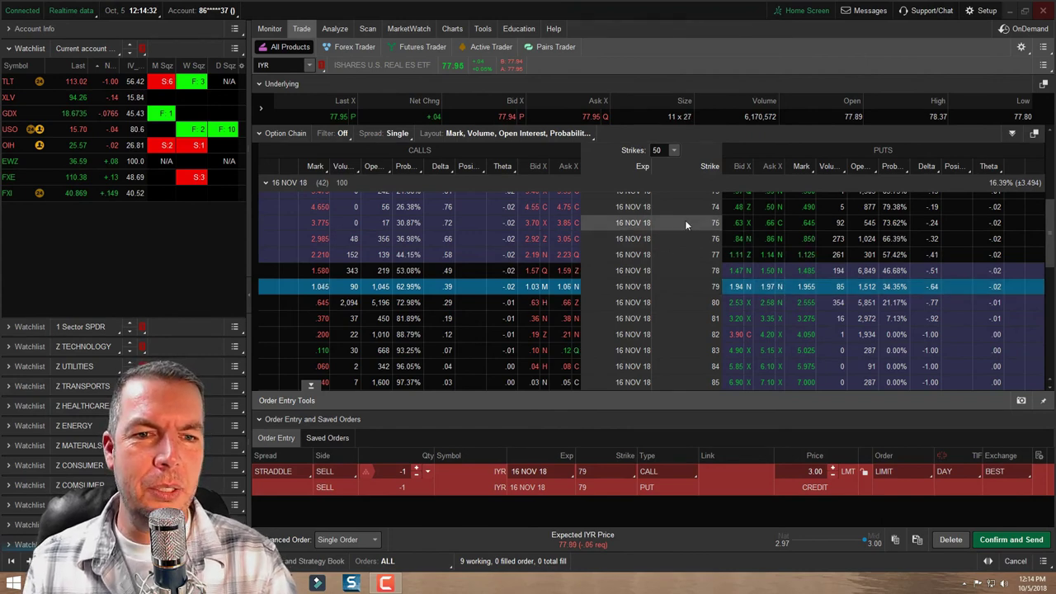
pyautogui.scroll(3, 693, 254)
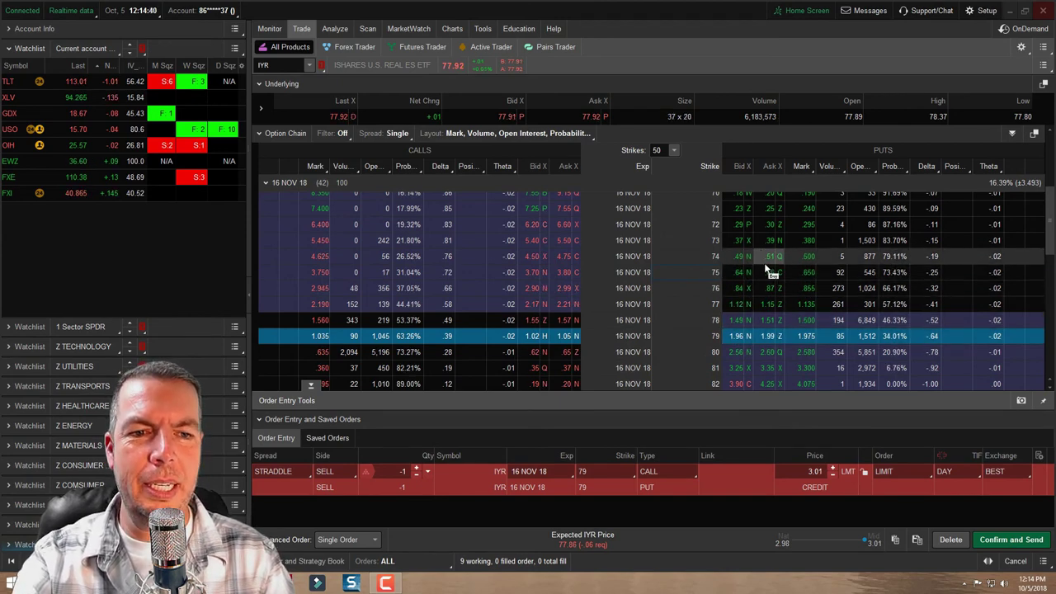
pyautogui.press('alt')
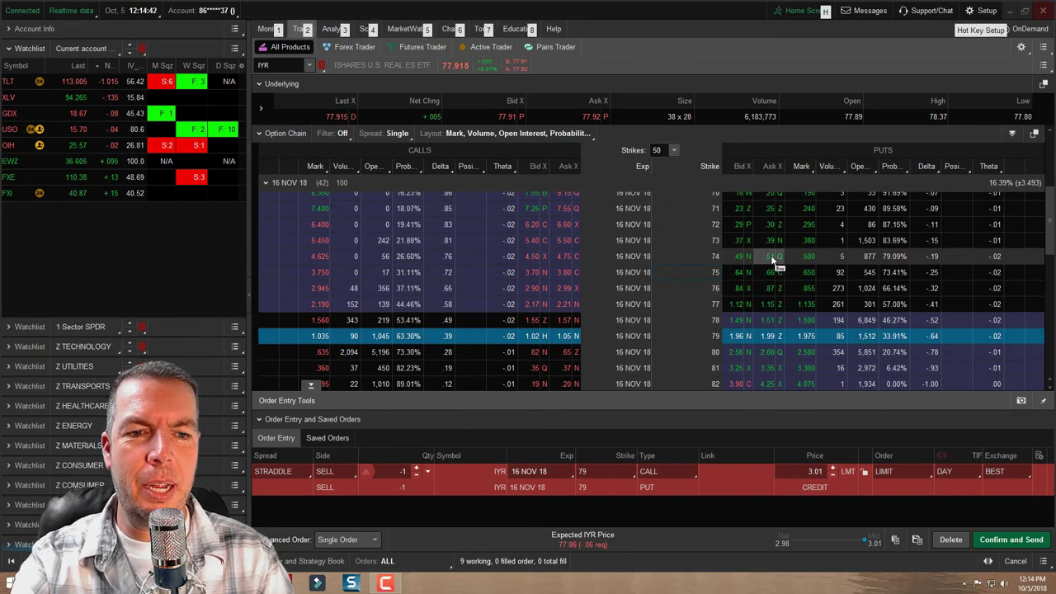
pyautogui.keyDown('ctrl'); pyautogui.click(773, 260); pyautogui.keyUp('ctrl')
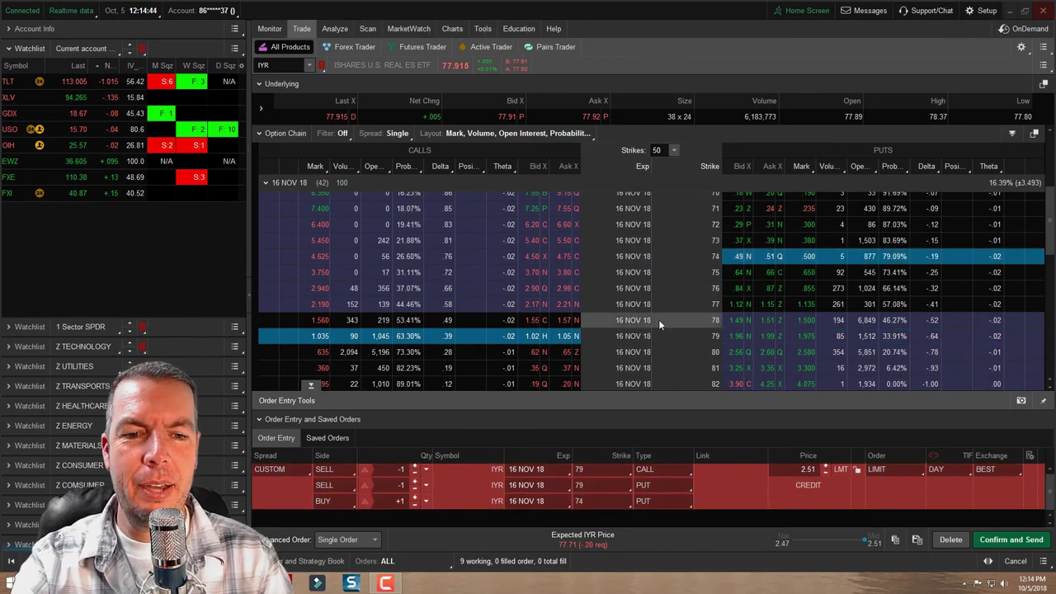
pyautogui.scroll(-3, 597, 334)
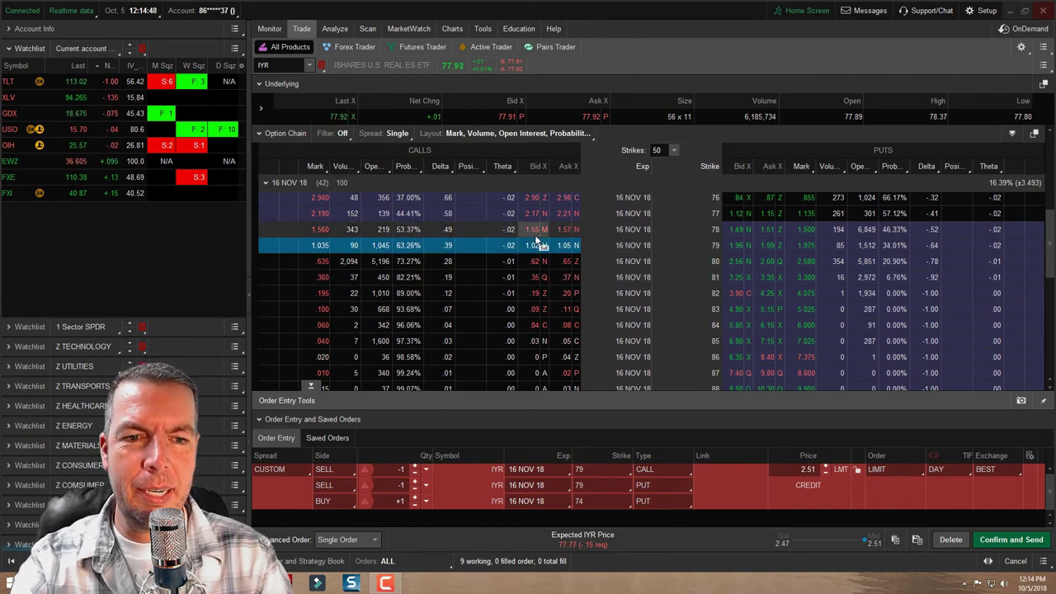
pyautogui.press('ctrl')
pyautogui.click(568, 327)
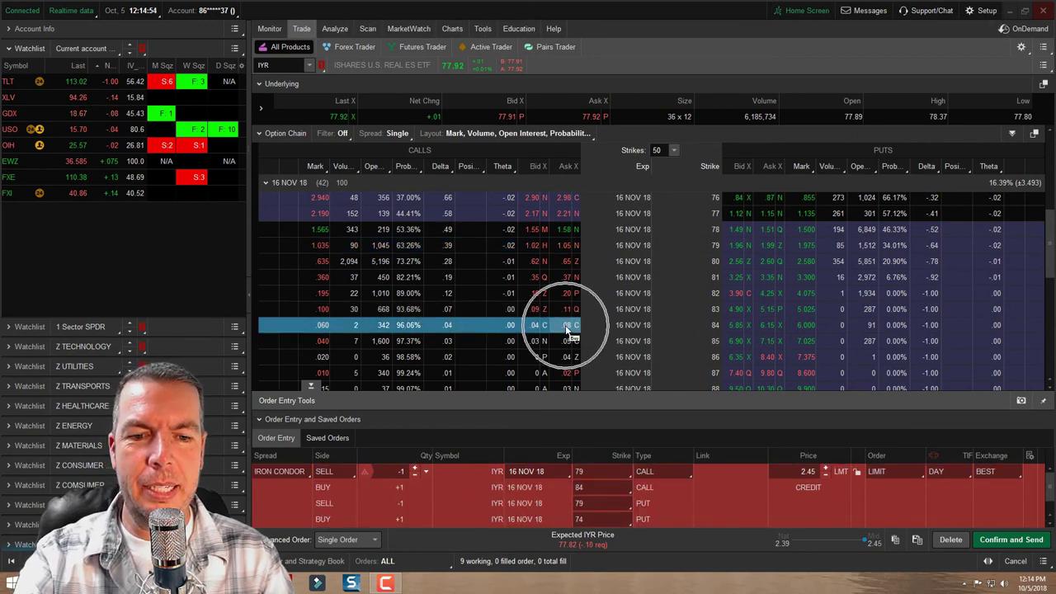
# Circle the iron condor's credit, analyze the order in the risk profile and remove the duplicate simulated trade
pyautogui.scroll(-3, 673, 353)
pyautogui.scroll(-1, 674, 354)
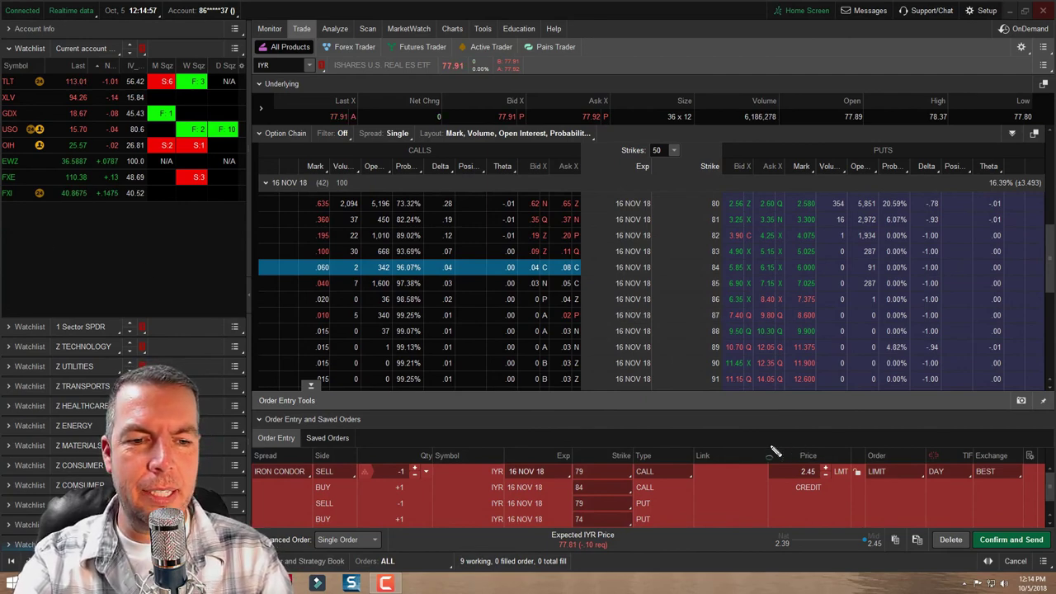
pyautogui.moveTo(779, 450)
pyautogui.mouseDown()
pyautogui.moveTo(762, 456)
pyautogui.moveTo(843, 505)
pyautogui.mouseUp()
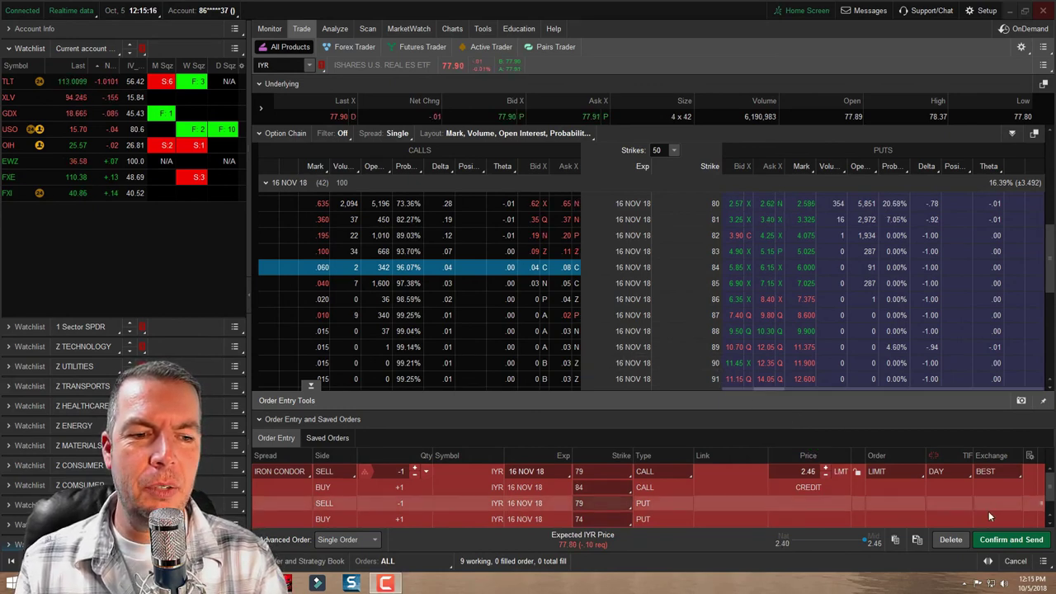
pyautogui.rightClick(741, 495)
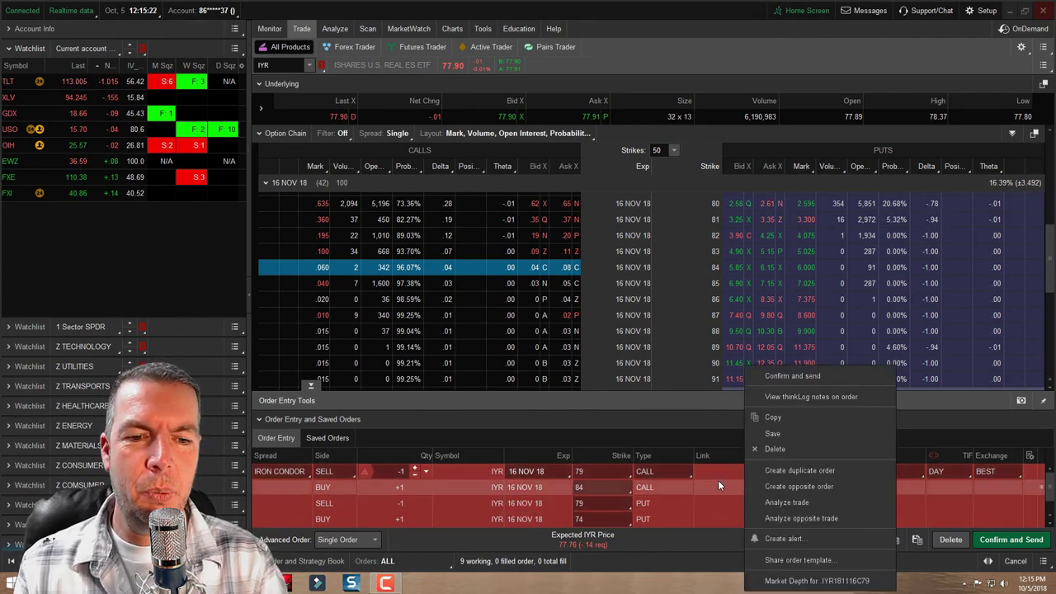
pyautogui.click(772, 504)
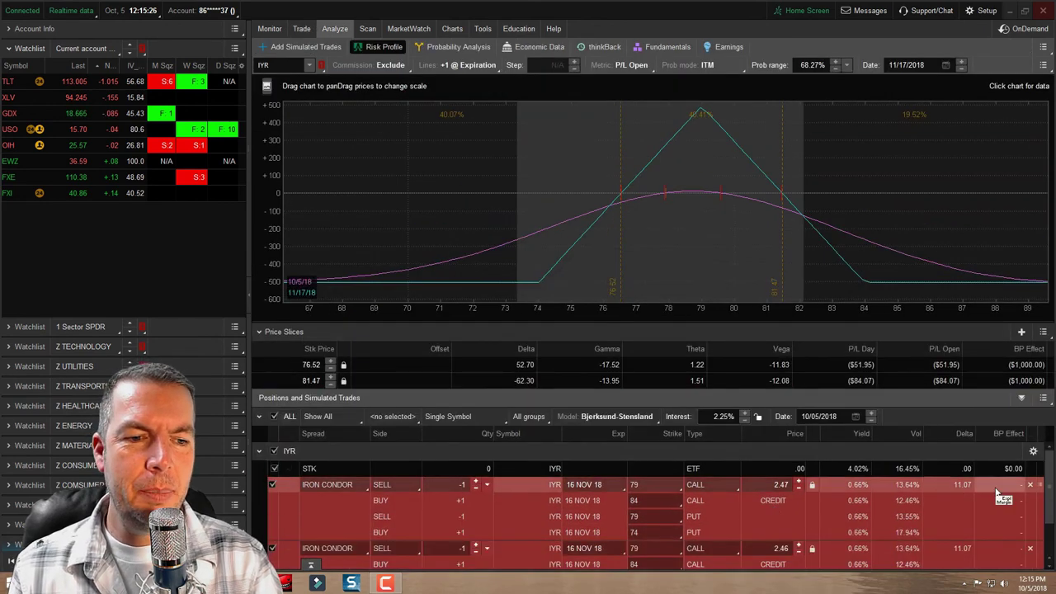
pyautogui.click(1031, 486)
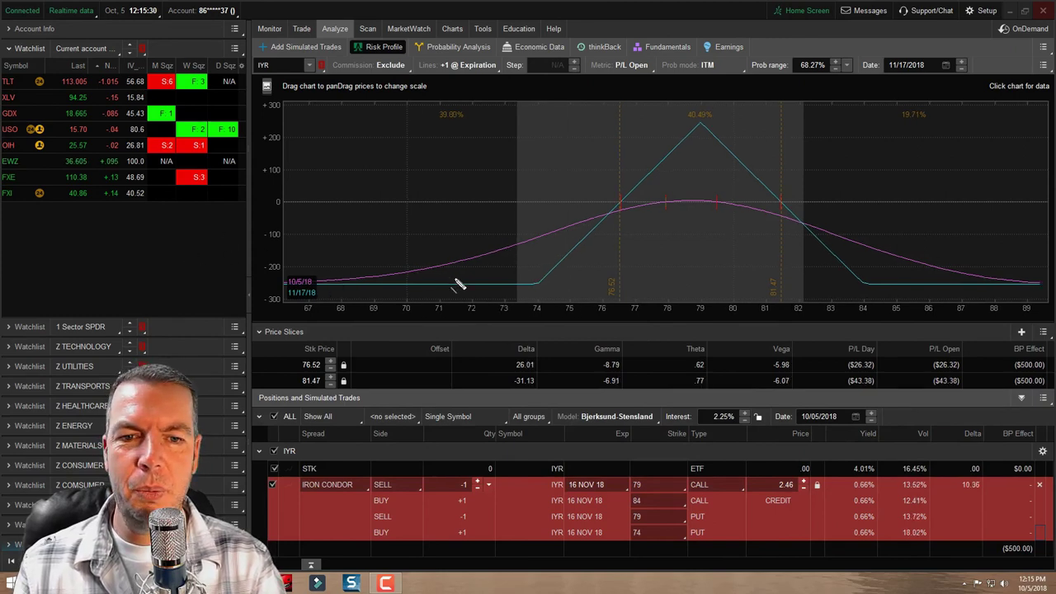
# Trace the expiration payoff line and its peak at the 79 strike on the risk graph, and clear the marks
pyautogui.moveTo(536, 283)
pyautogui.mouseDown()
pyautogui.moveTo(704, 123)
pyautogui.moveTo(850, 258)
pyautogui.moveTo(871, 294)
pyautogui.mouseUp()
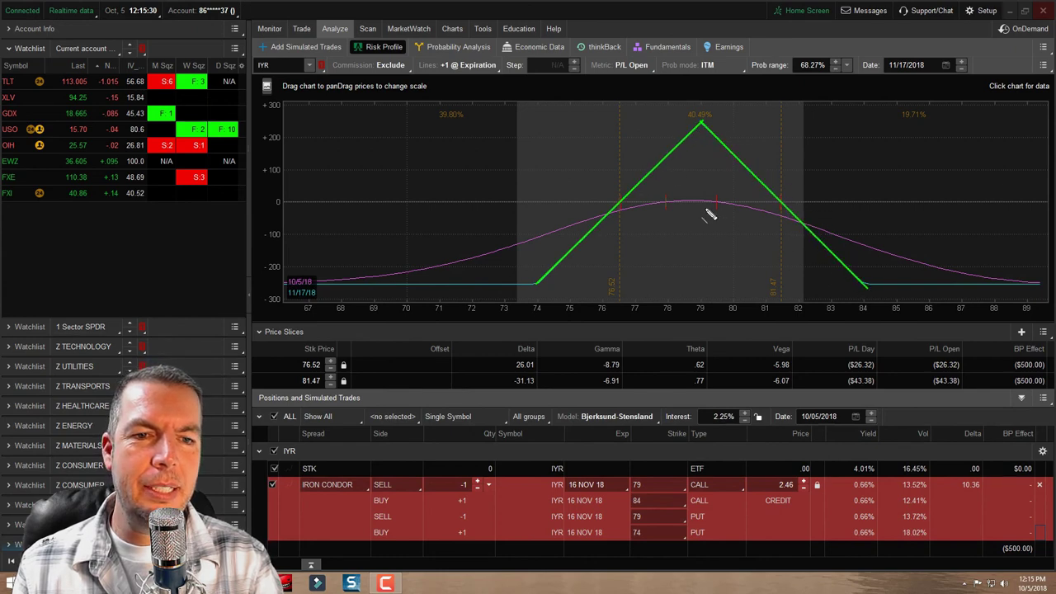
pyautogui.moveTo(701, 130)
pyautogui.mouseDown()
pyautogui.moveTo(701, 318)
pyautogui.moveTo(705, 309)
pyautogui.mouseUp()
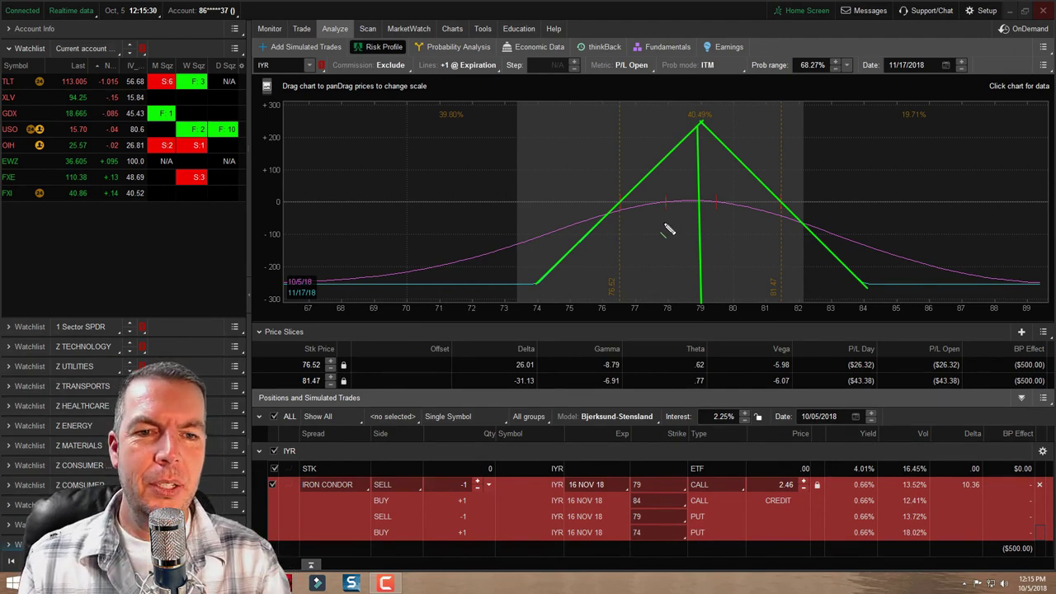
pyautogui.press('Escape')
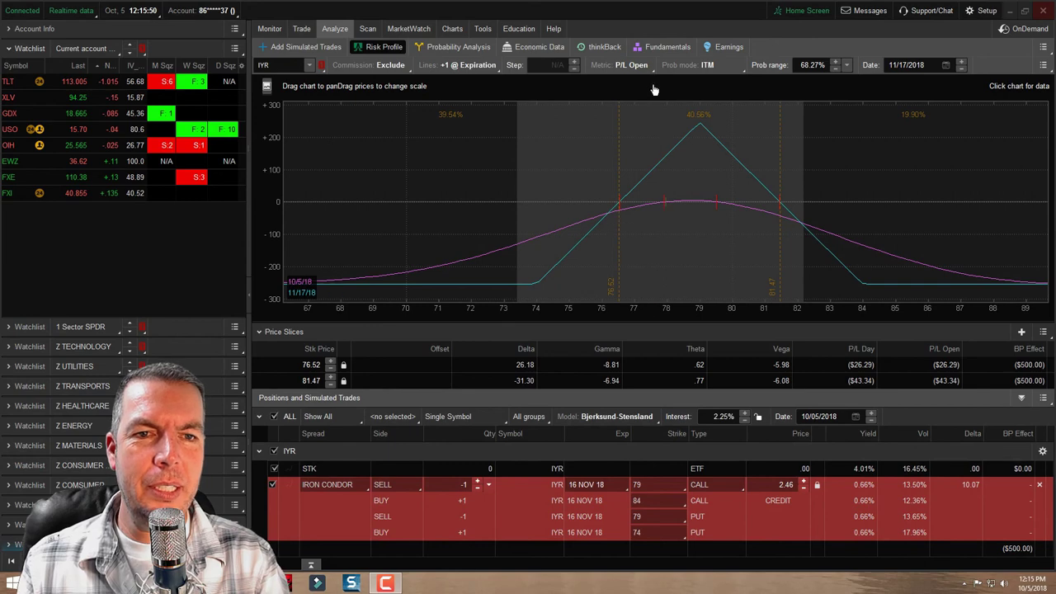
# Set the risk profile's price slices to the break-even points for 11/17/18
pyautogui.click(1044, 397)
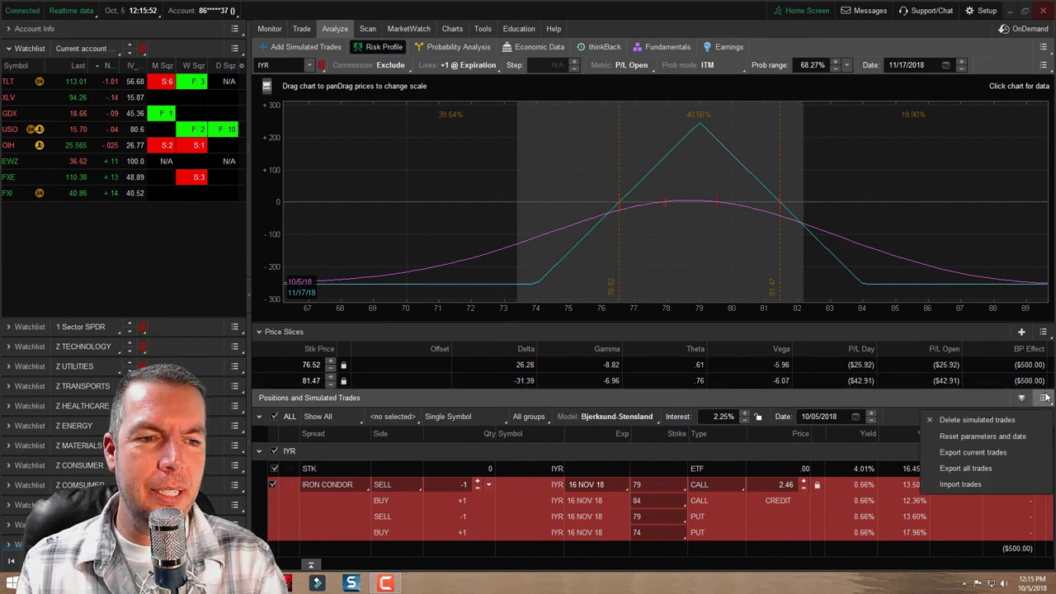
pyautogui.click(1044, 330)
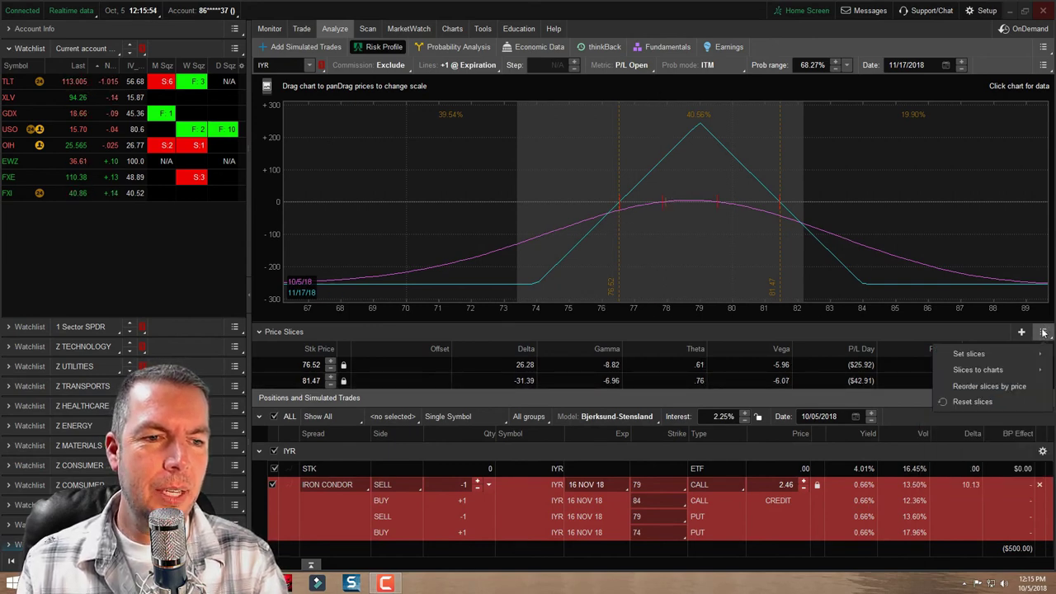
pyautogui.moveTo(985, 354)
pyautogui.moveTo(862, 341)
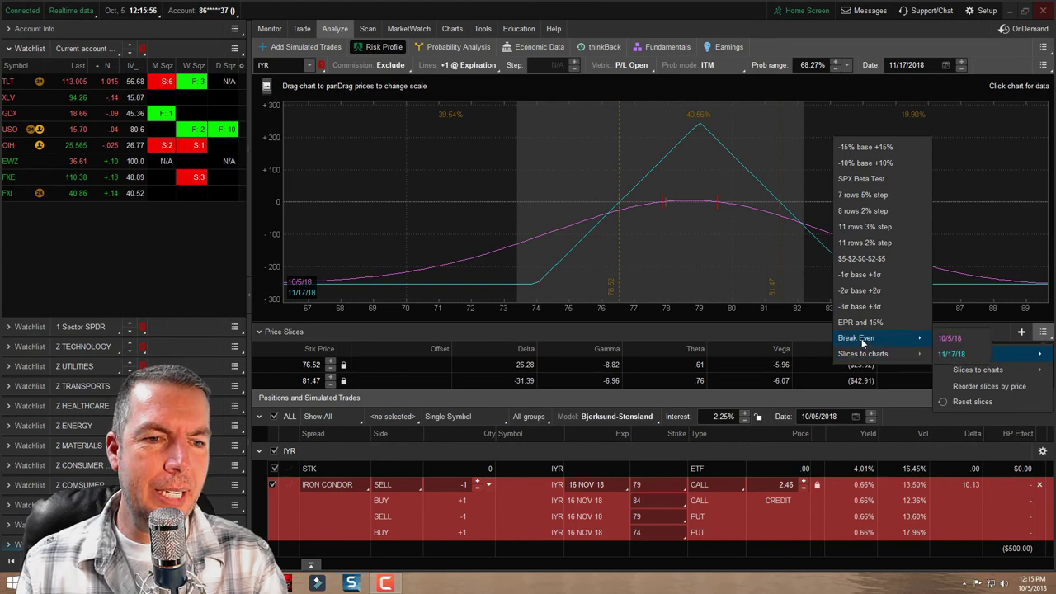
pyautogui.click(953, 354)
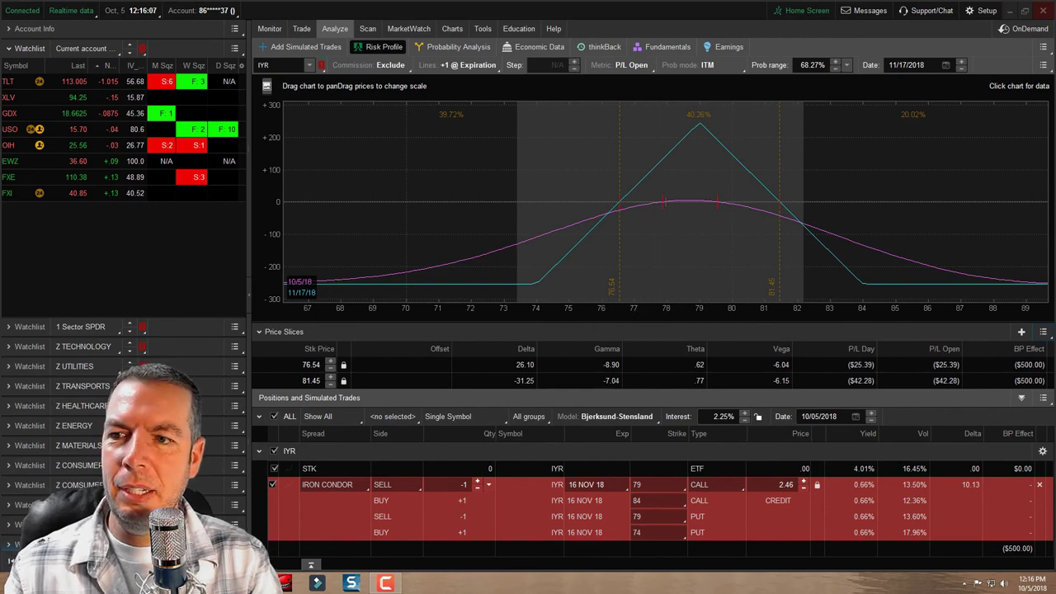
# Circle the lower and upper break-even prices on the risk graph, and clear the circles
pyautogui.moveTo(609, 256); pyautogui.dragTo(616, 311)
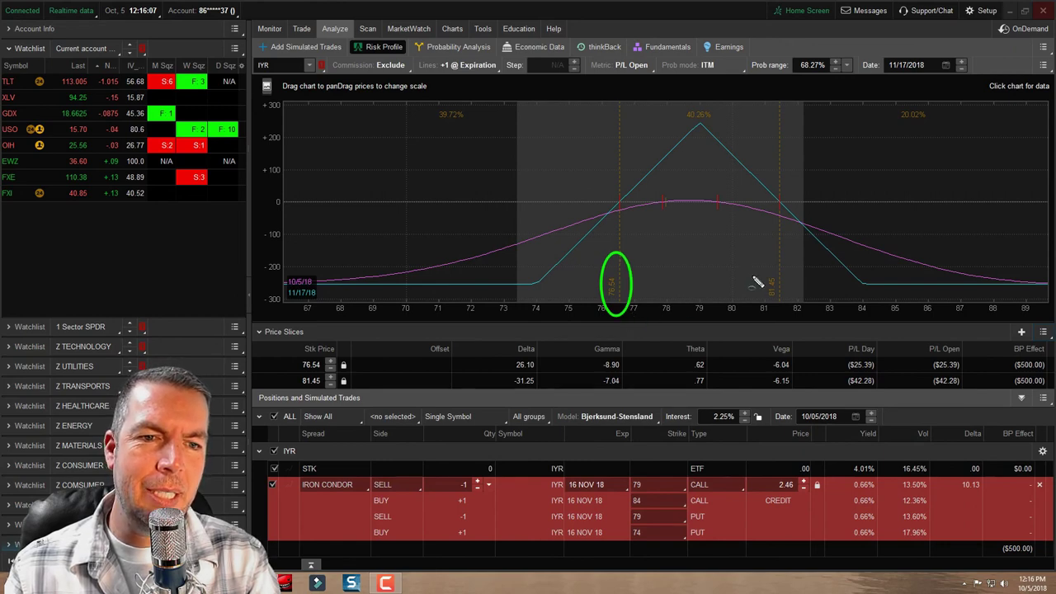
pyautogui.moveTo(755, 262); pyautogui.dragTo(801, 322)
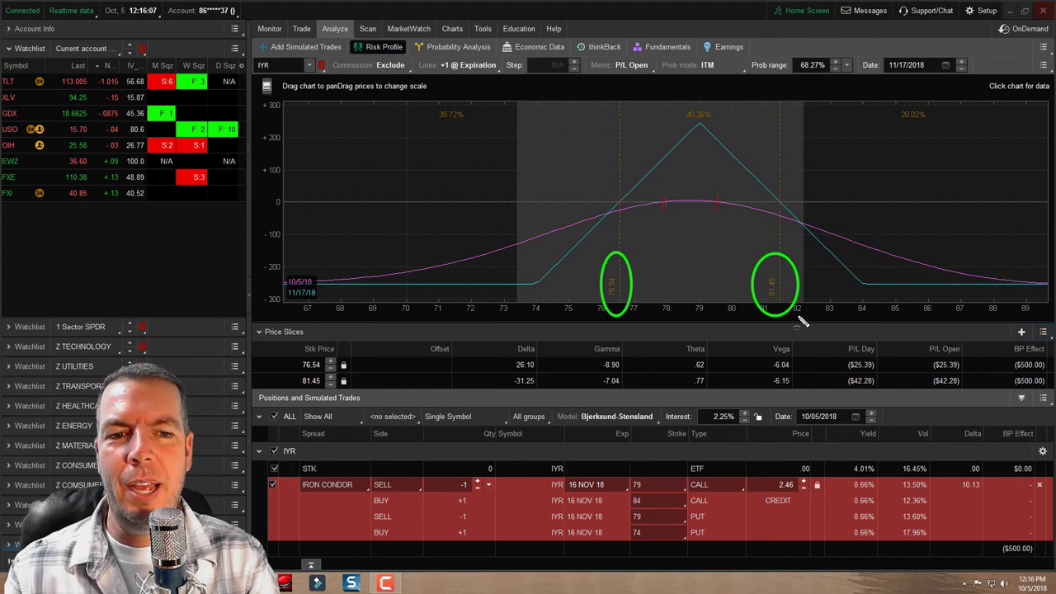
pyautogui.press('Escape')
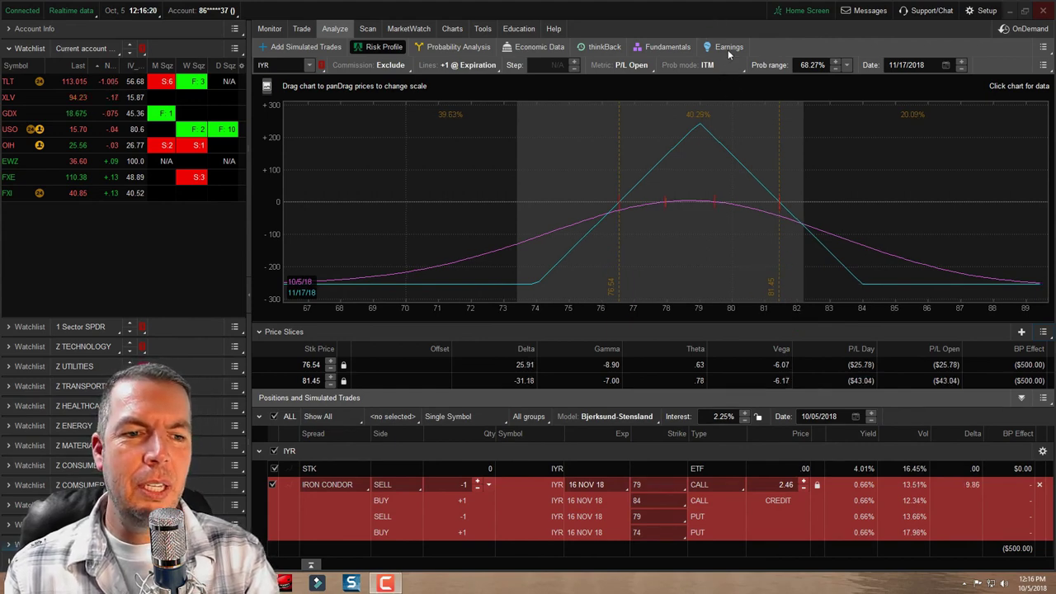
# Send the break-even price slices to the IYR chart and apply the Clean 4 study set
pyautogui.click(1042, 332)
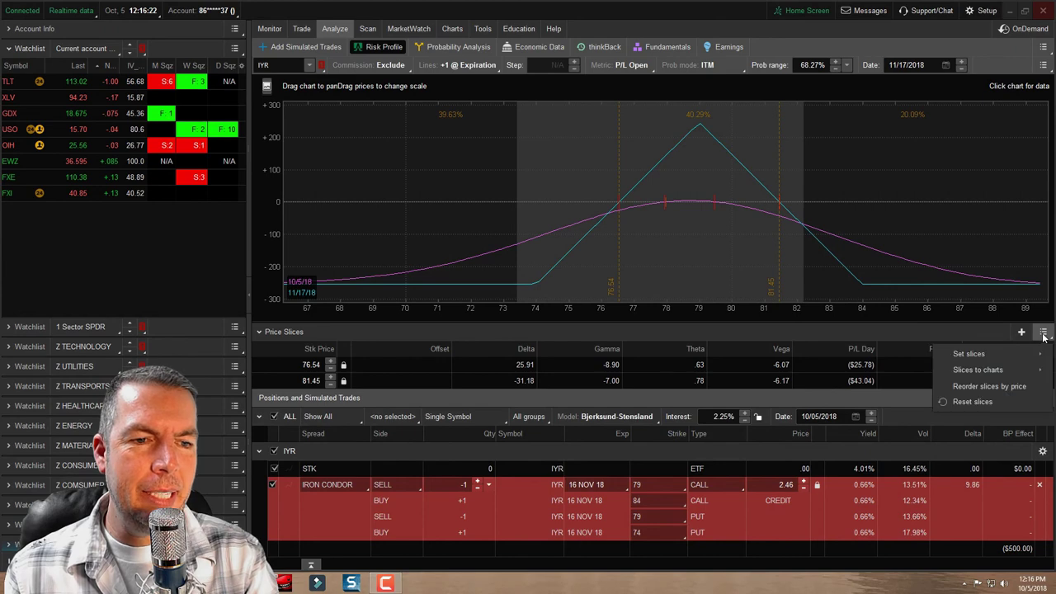
pyautogui.moveTo(965, 354)
pyautogui.moveTo(885, 355)
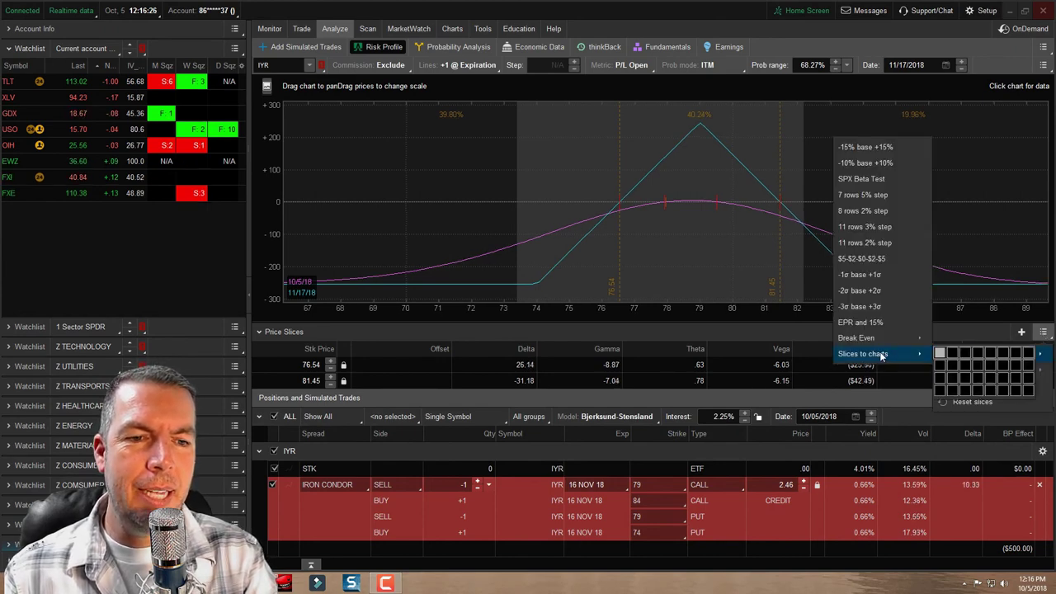
pyautogui.click(938, 353)
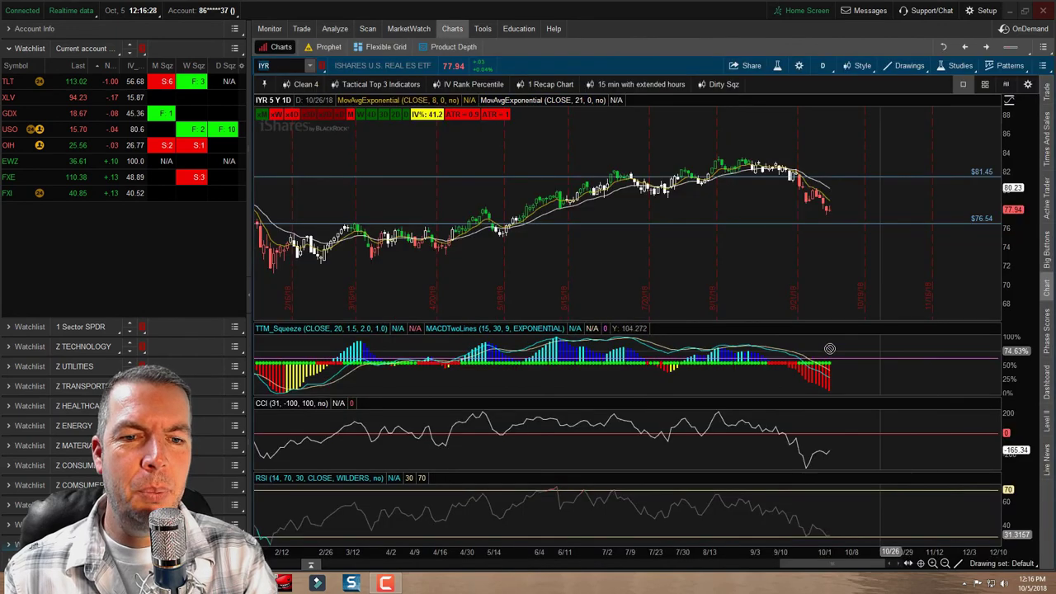
pyautogui.click(301, 84)
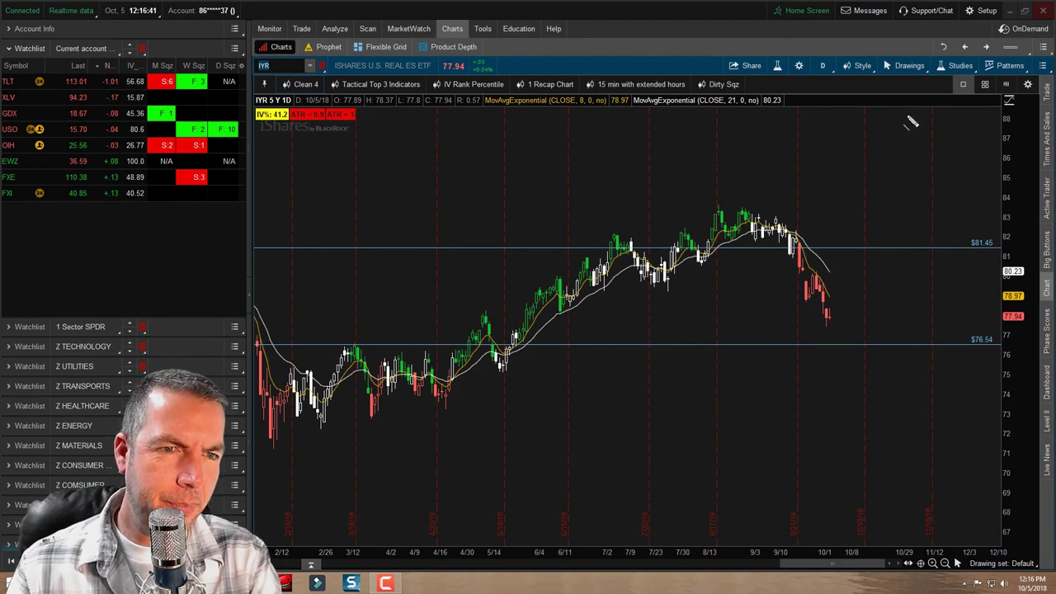
# Mark the November expiration line and sketch possible price paths from the last candle on the chart, and clear the marks
pyautogui.moveTo(933, 109); pyautogui.dragTo(937, 548)
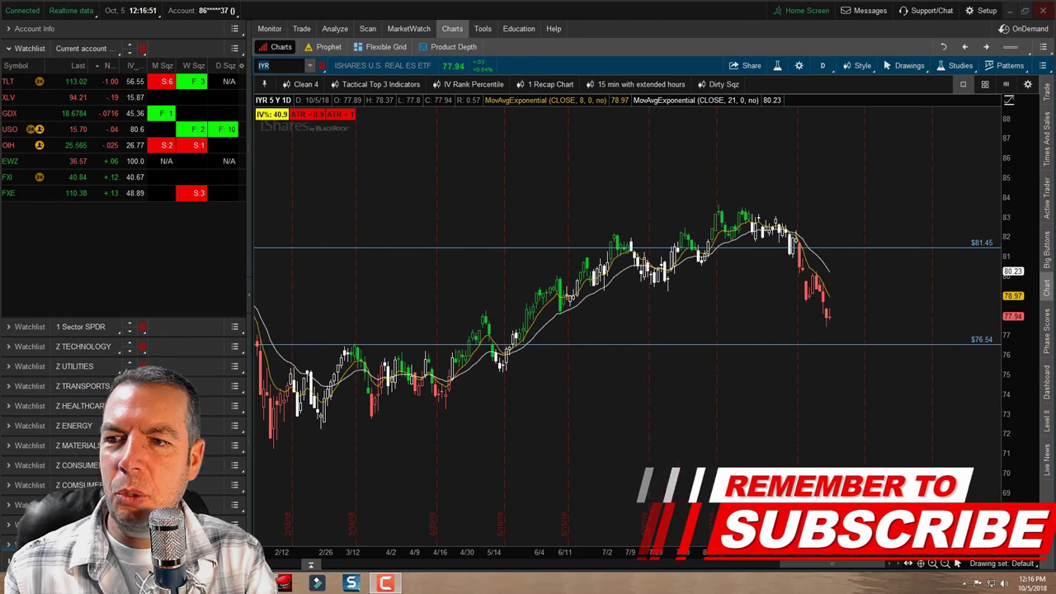
pyautogui.moveTo(832, 322)
pyautogui.mouseDown()
pyautogui.moveTo(840, 330)
pyautogui.moveTo(872, 266)
pyautogui.moveTo(891, 333)
pyautogui.moveTo(917, 265)
pyautogui.moveTo(943, 313)
pyautogui.mouseUp()
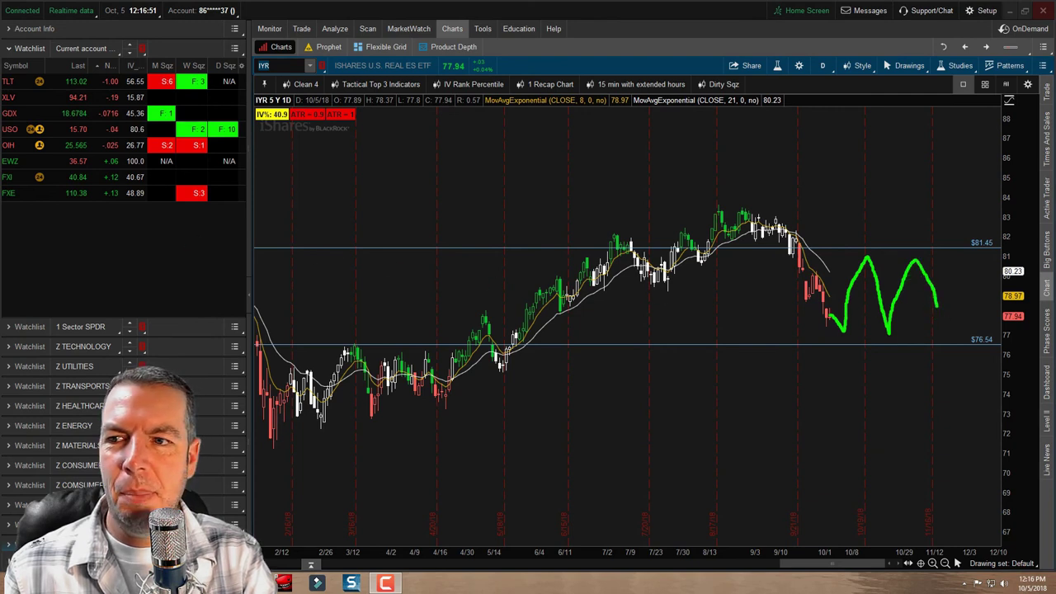
pyautogui.moveTo(935, 118)
pyautogui.mouseDown()
pyautogui.moveTo(949, 279)
pyautogui.moveTo(943, 506)
pyautogui.mouseUp()
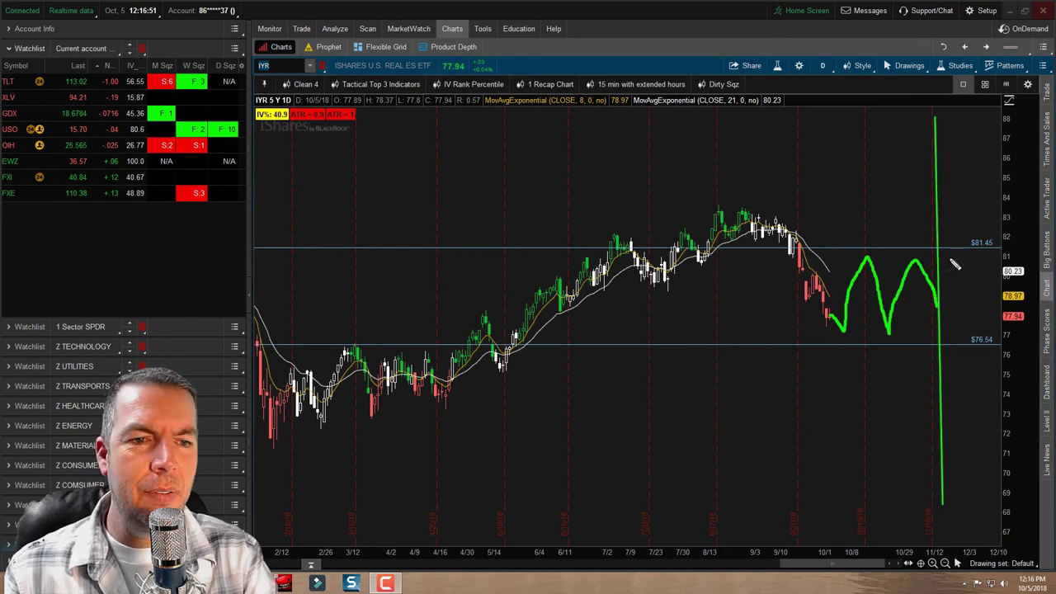
pyautogui.moveTo(834, 320)
pyautogui.mouseDown()
pyautogui.moveTo(876, 230)
pyautogui.moveTo(929, 288)
pyautogui.moveTo(895, 302)
pyautogui.mouseUp()
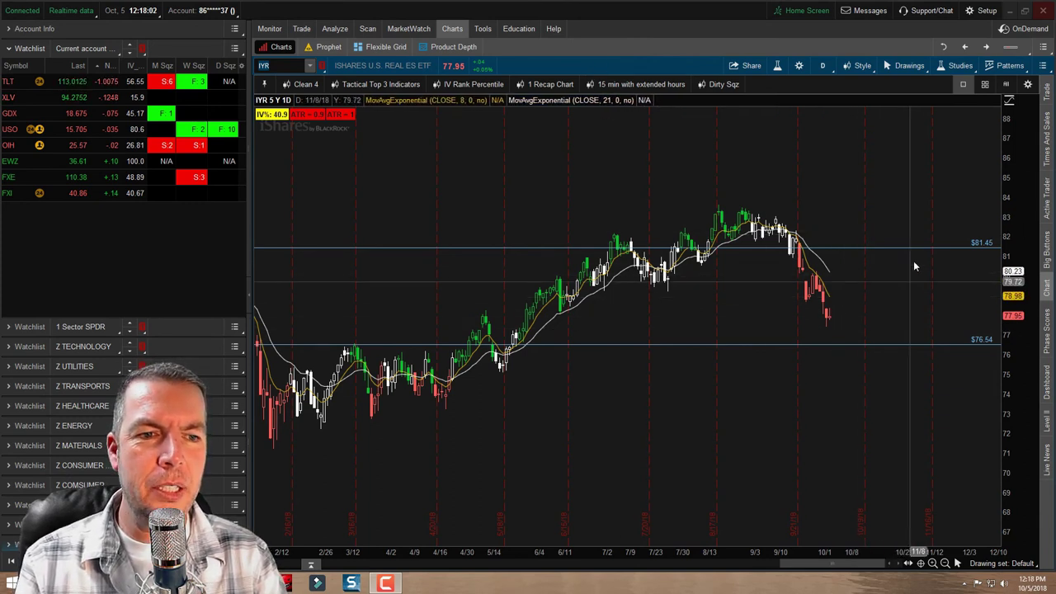
# Return to the IYR iron condor order, submit it for confirmation and move the confirmation dialog clear of the order entry
pyautogui.click(302, 29)
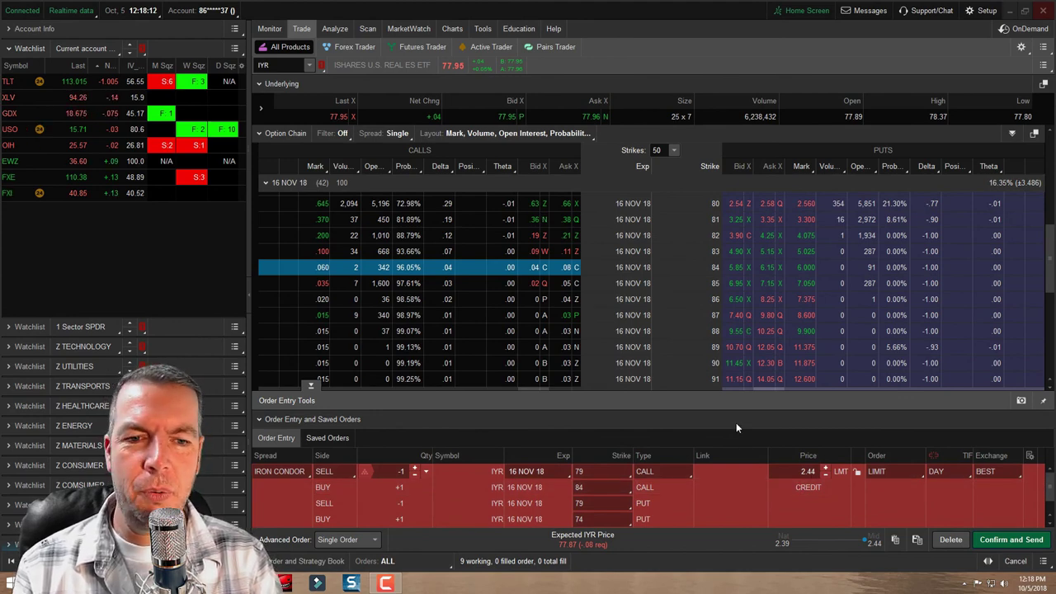
pyautogui.click(998, 542)
pyautogui.moveTo(781, 321); pyautogui.dragTo(349, 110)
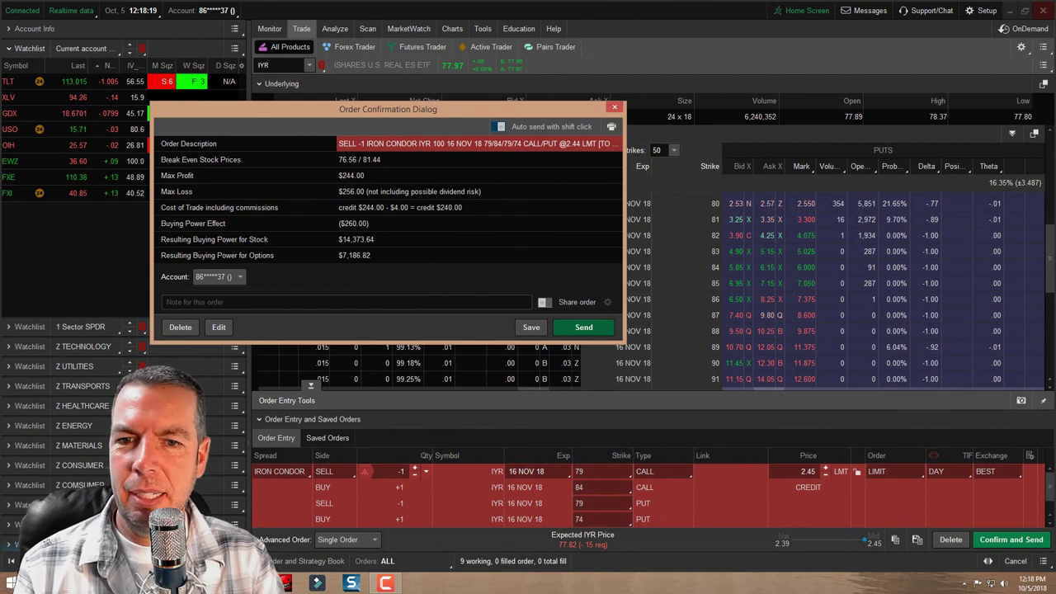
# Circle the order's max profit, limit price and max loss, and clear the circles
pyautogui.moveTo(312, 167); pyautogui.dragTo(382, 192)
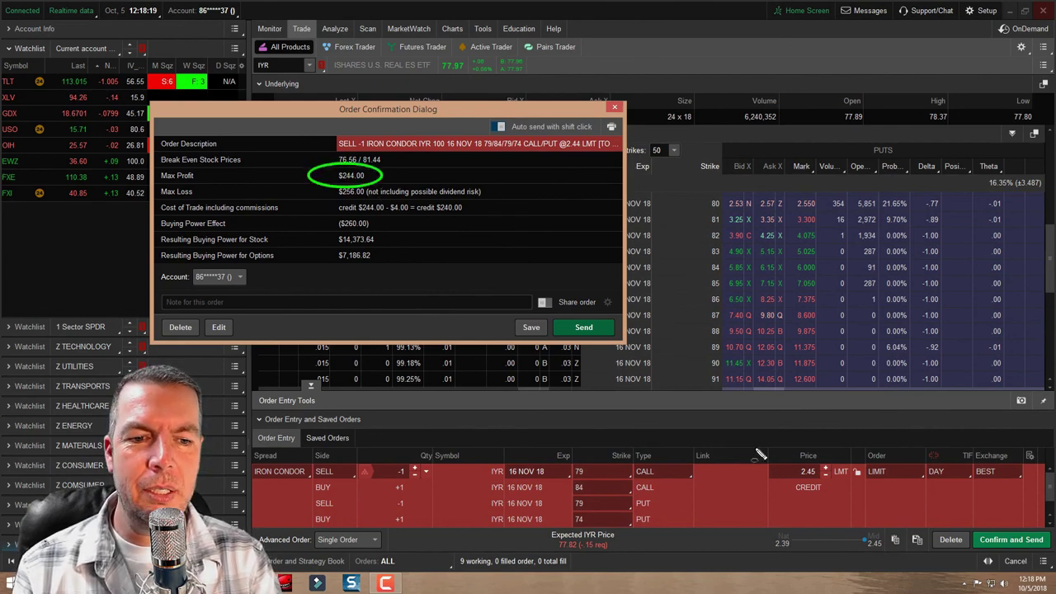
pyautogui.moveTo(764, 452); pyautogui.dragTo(839, 494)
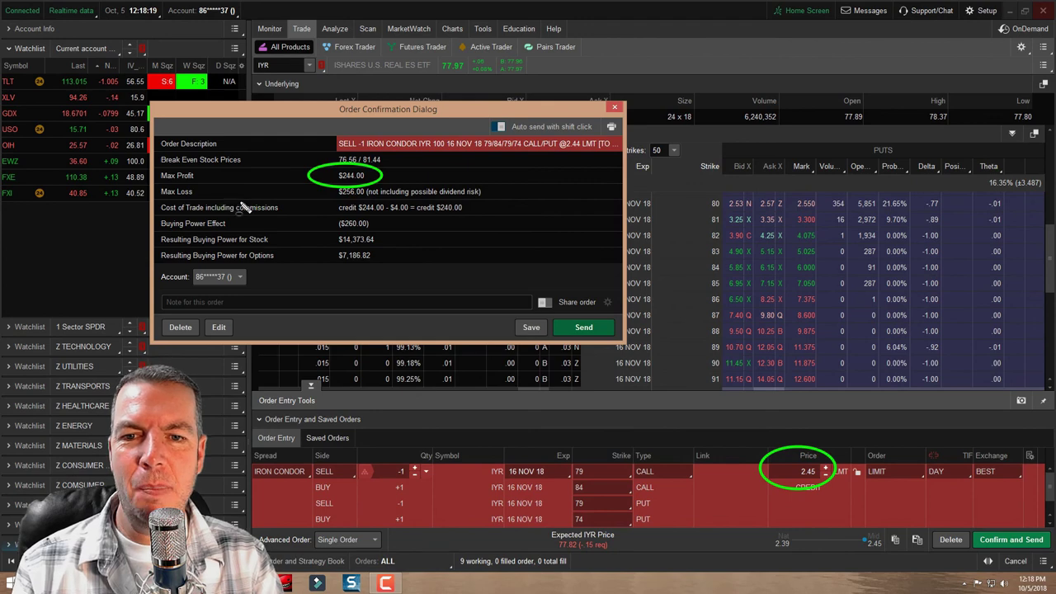
pyautogui.moveTo(345, 186)
pyautogui.mouseDown()
pyautogui.moveTo(328, 194)
pyautogui.moveTo(377, 208)
pyautogui.mouseUp()
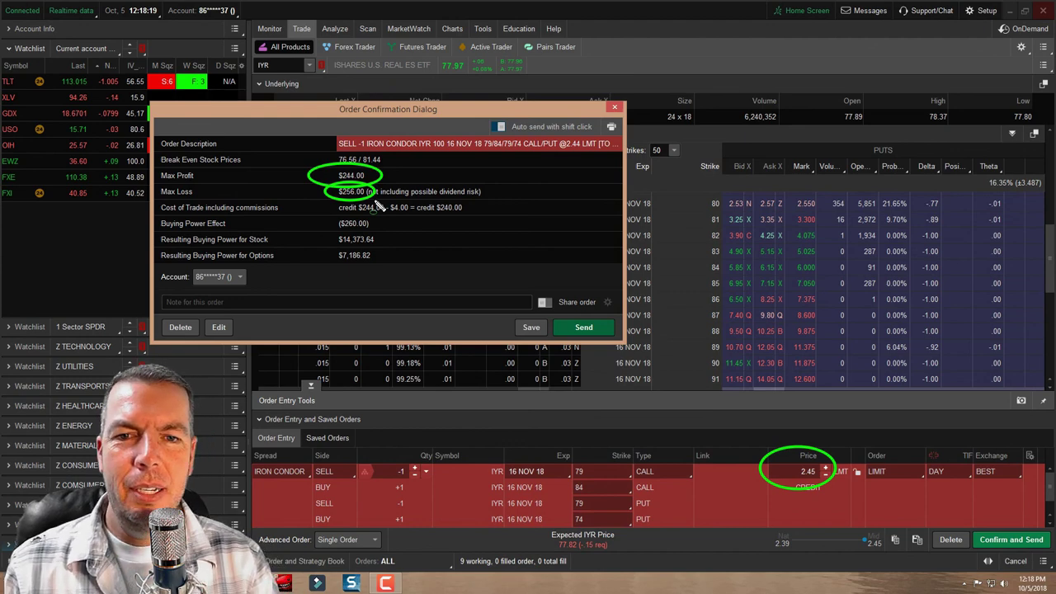
pyautogui.press('Escape')
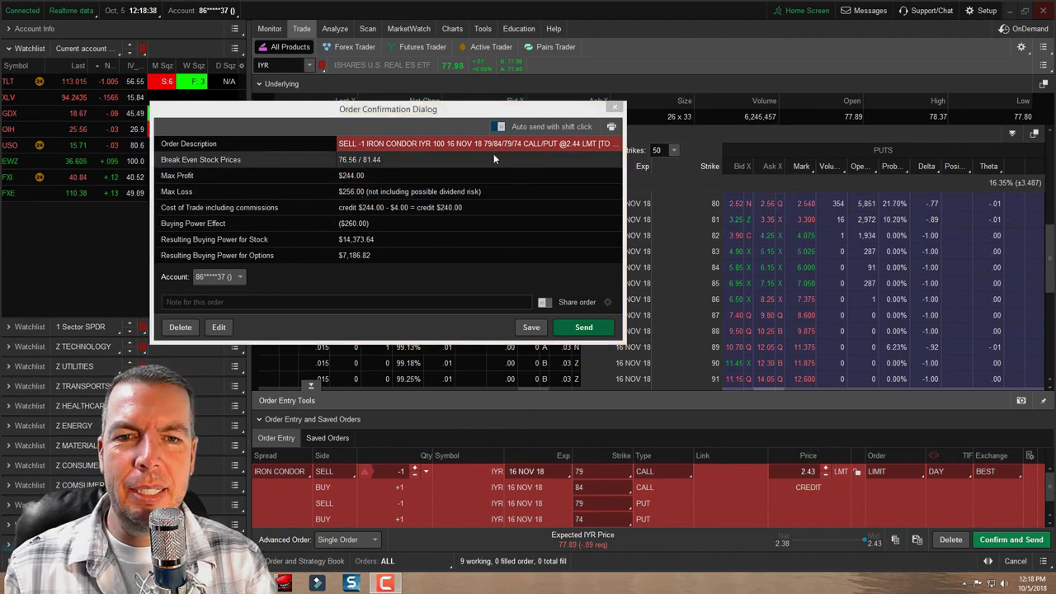
# Reposition the order confirmation and send the order to sell the IYR 79/84/79/74 iron condor at 2.44
pyautogui.moveTo(468, 107); pyautogui.dragTo(506, 103)
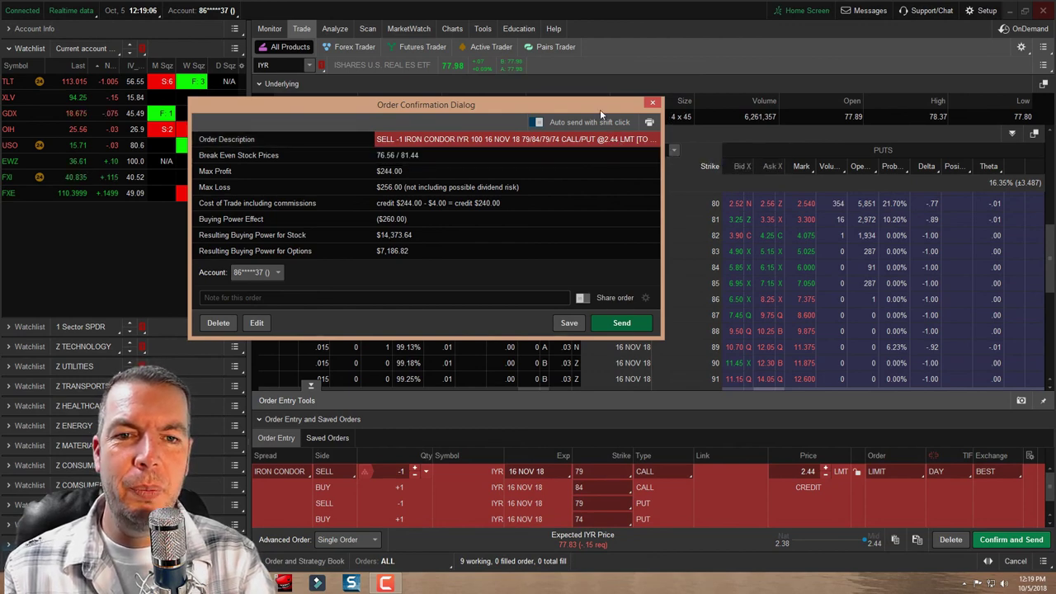
pyautogui.moveTo(580, 105); pyautogui.dragTo(626, 73)
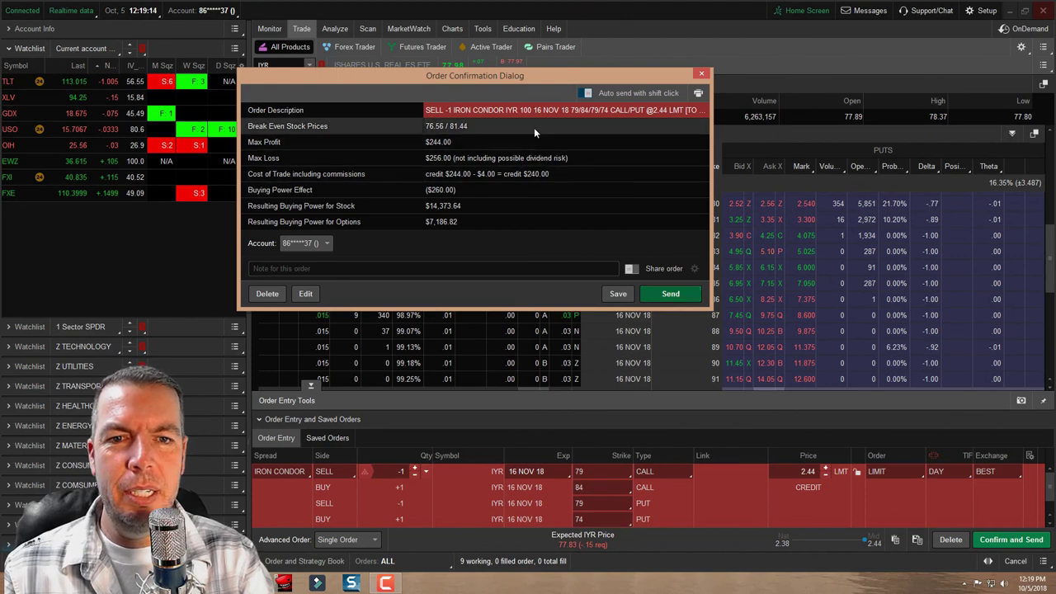
pyautogui.click(668, 295)
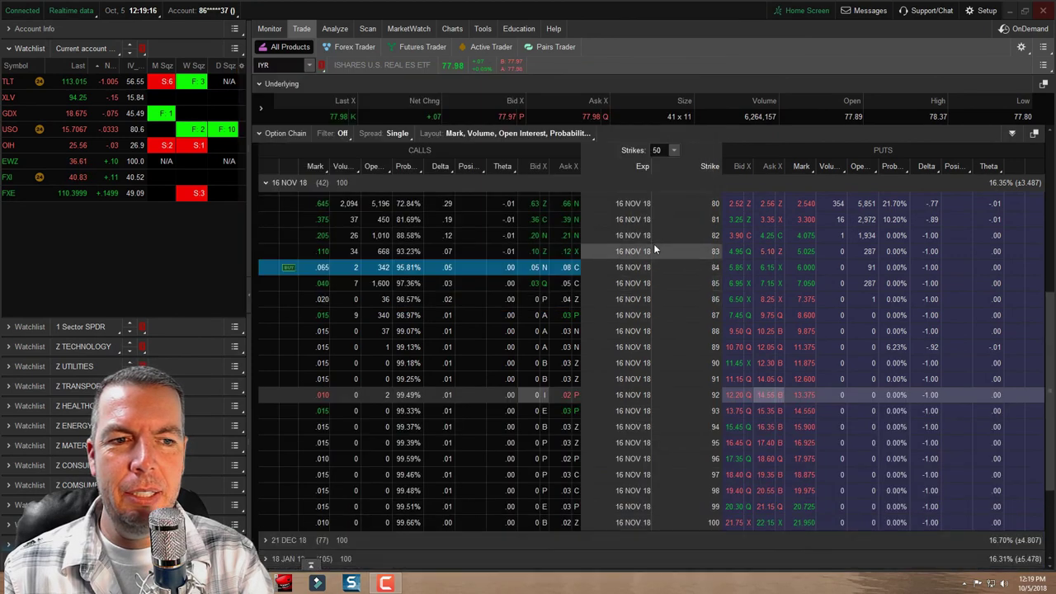
# Create a closing order from the IYR position that buys back the whole 16 NOV 18 79/84/79/74 iron condor
pyautogui.scroll(3, 734, 326)
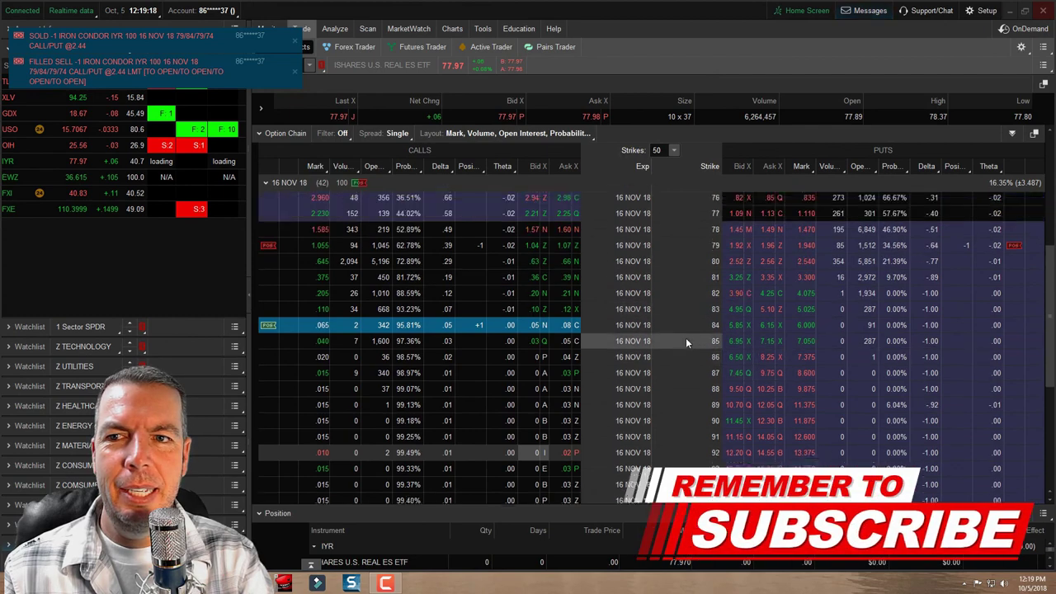
pyautogui.scroll(5, 686, 337)
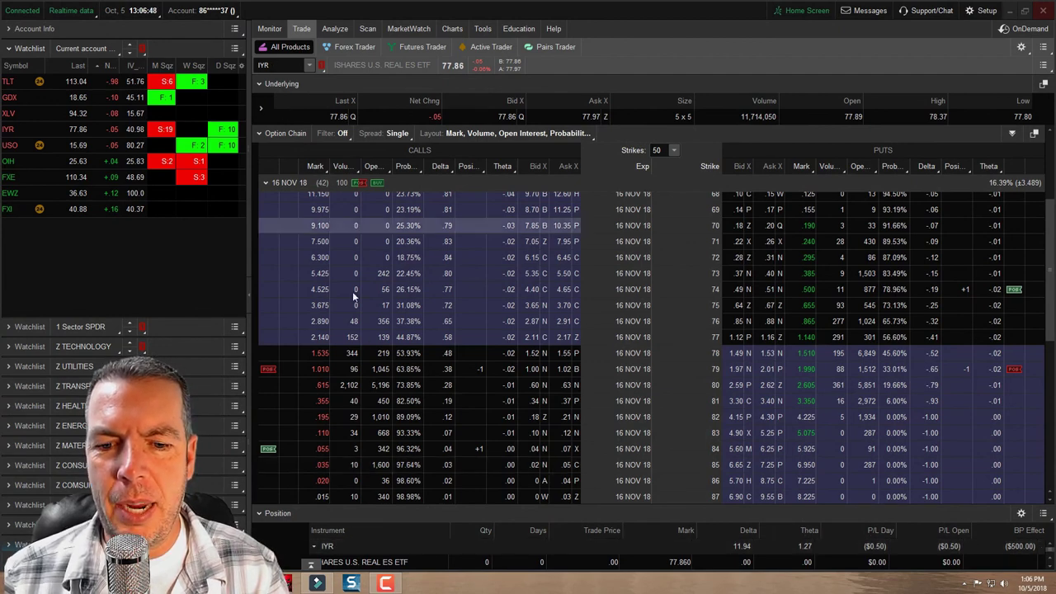
pyautogui.rightClick(345, 551)
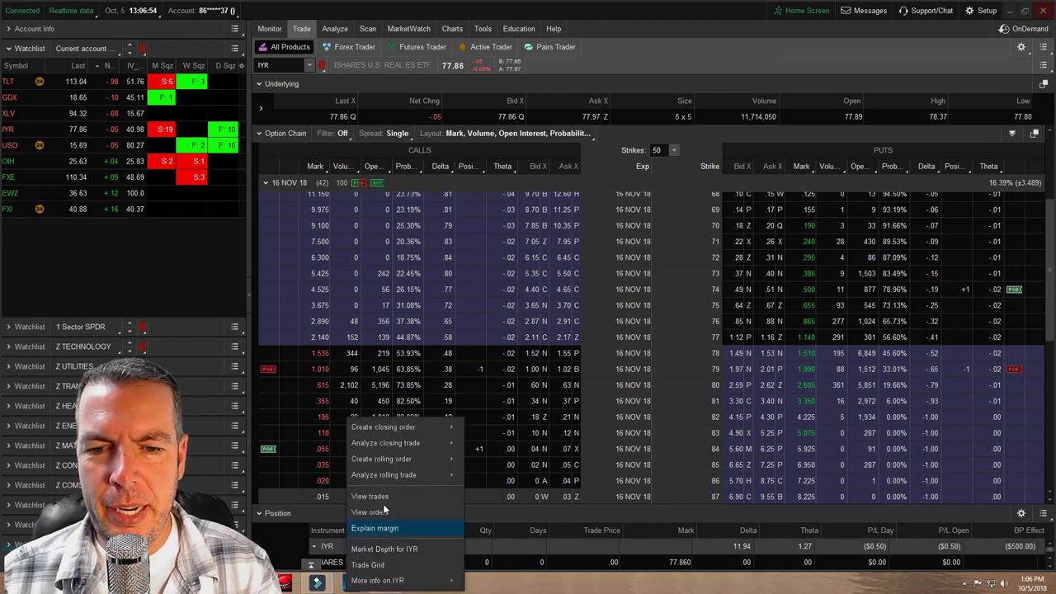
pyautogui.moveTo(392, 432)
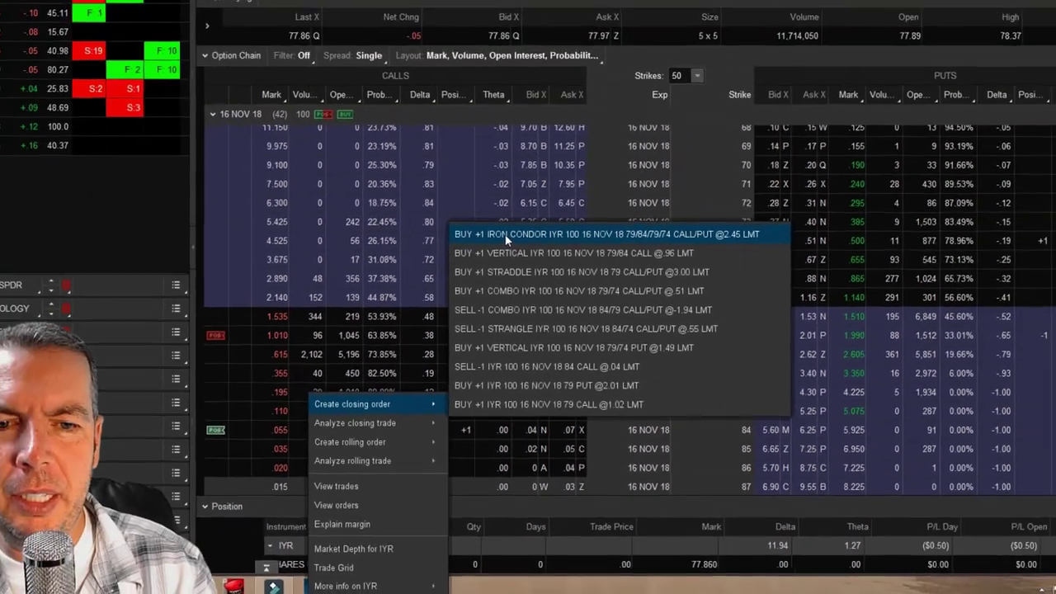
pyautogui.click(483, 85)
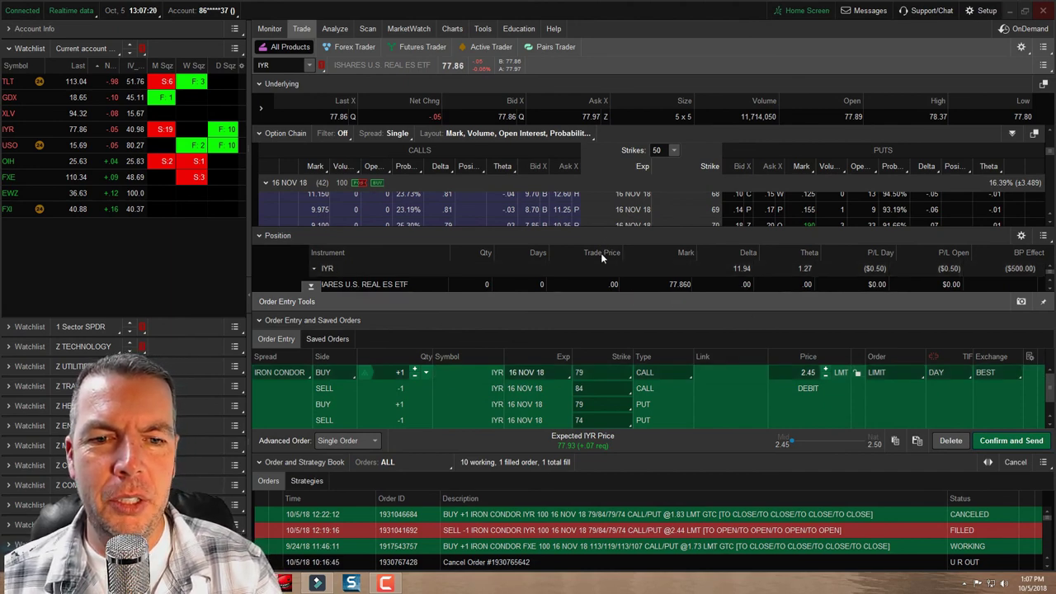
# Set the closing order's limit price to 1.83 and its time in force to GTC
pyautogui.scroll(-1, 602, 257)
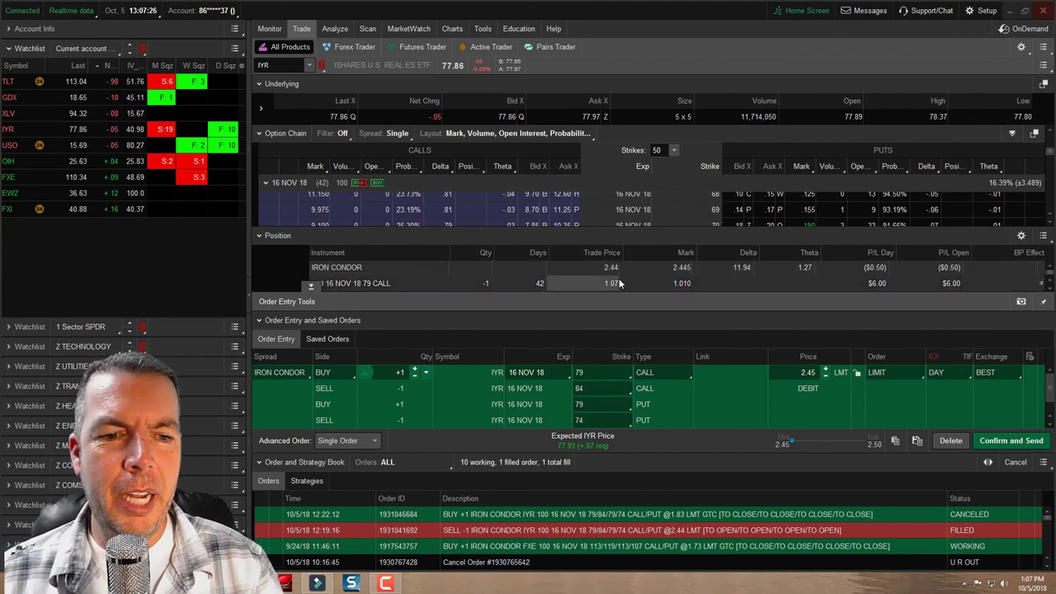
pyautogui.click(805, 375)
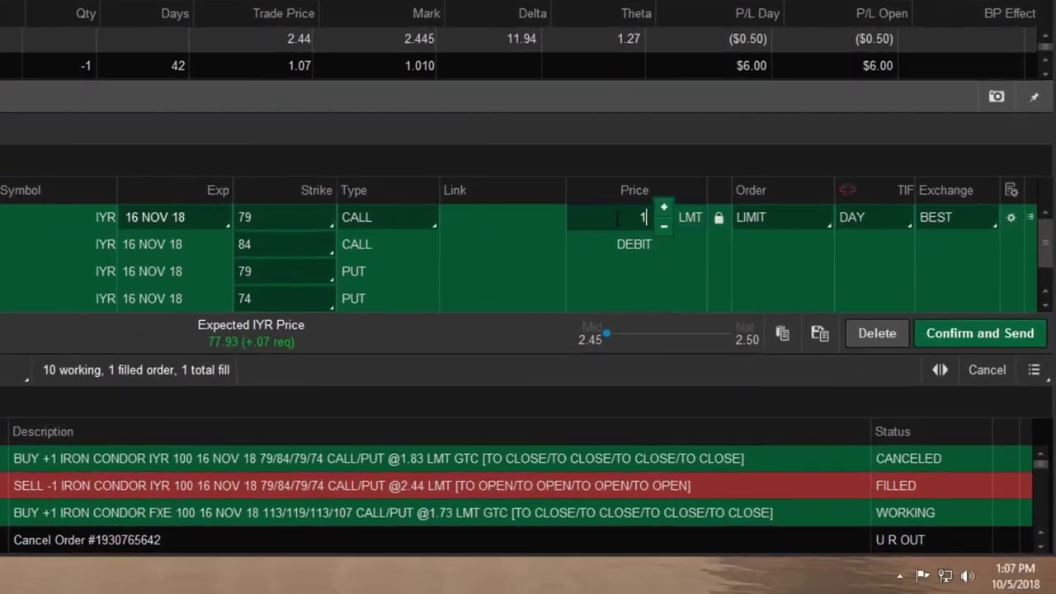
pyautogui.write('1.83')
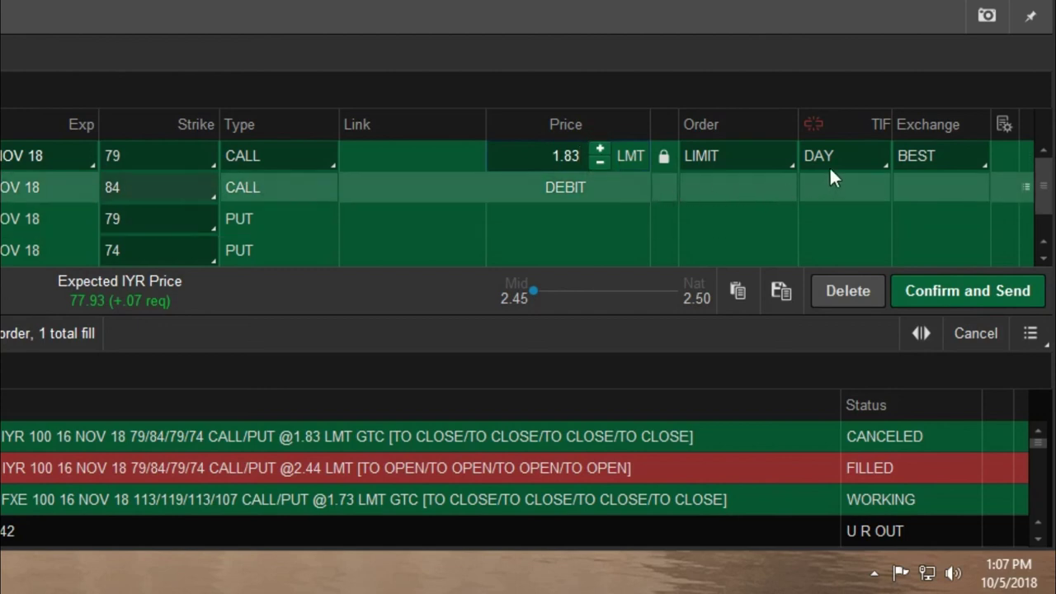
pyautogui.click(833, 161)
pyautogui.click(826, 223)
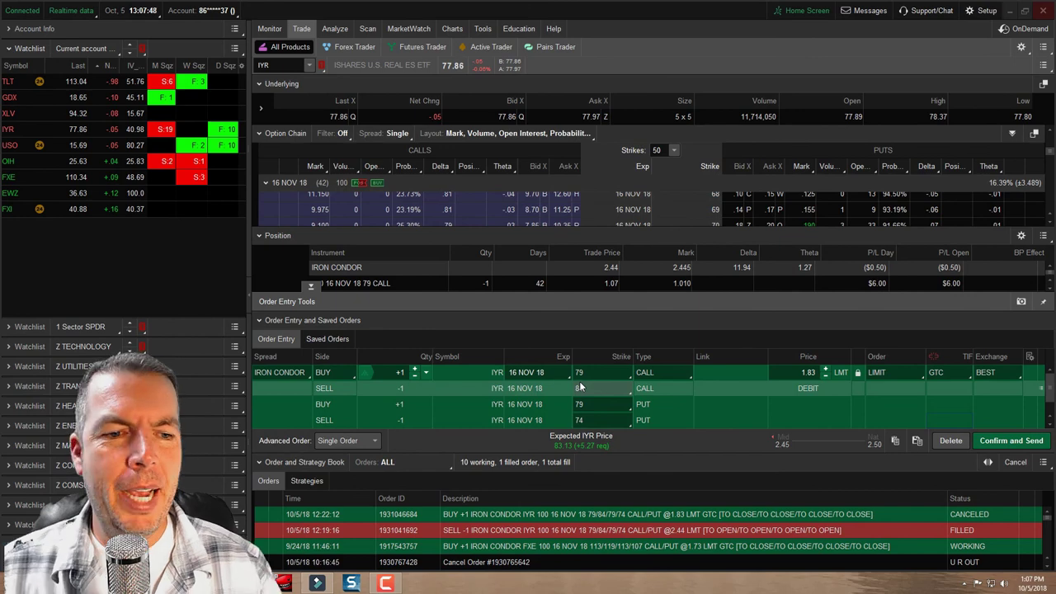
# Review the closing order's confirmation details and send the buy order at 1.83 GTC
pyautogui.click(992, 441)
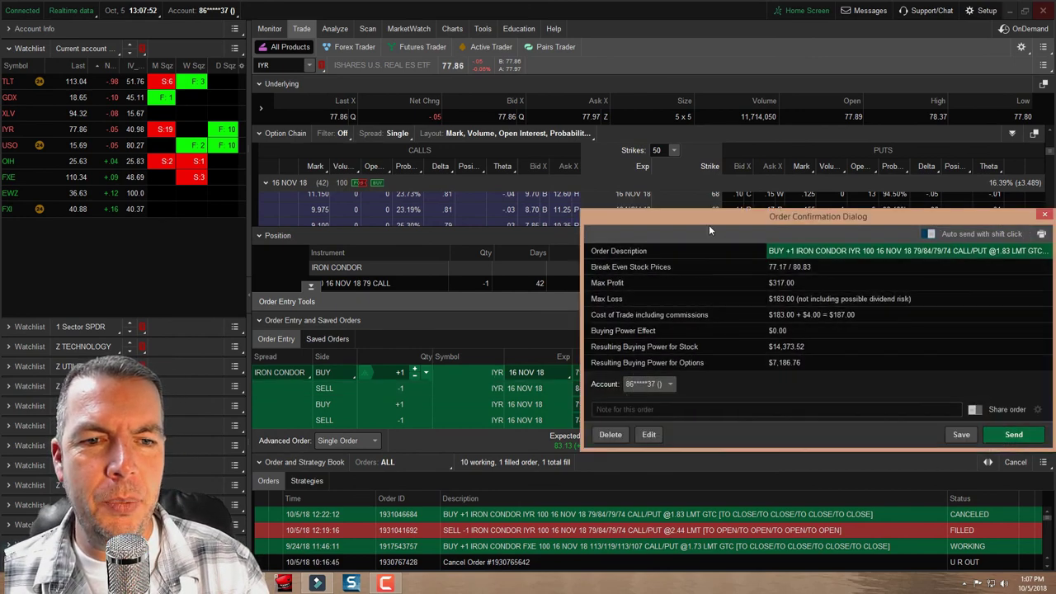
pyautogui.moveTo(708, 220); pyautogui.dragTo(367, 157)
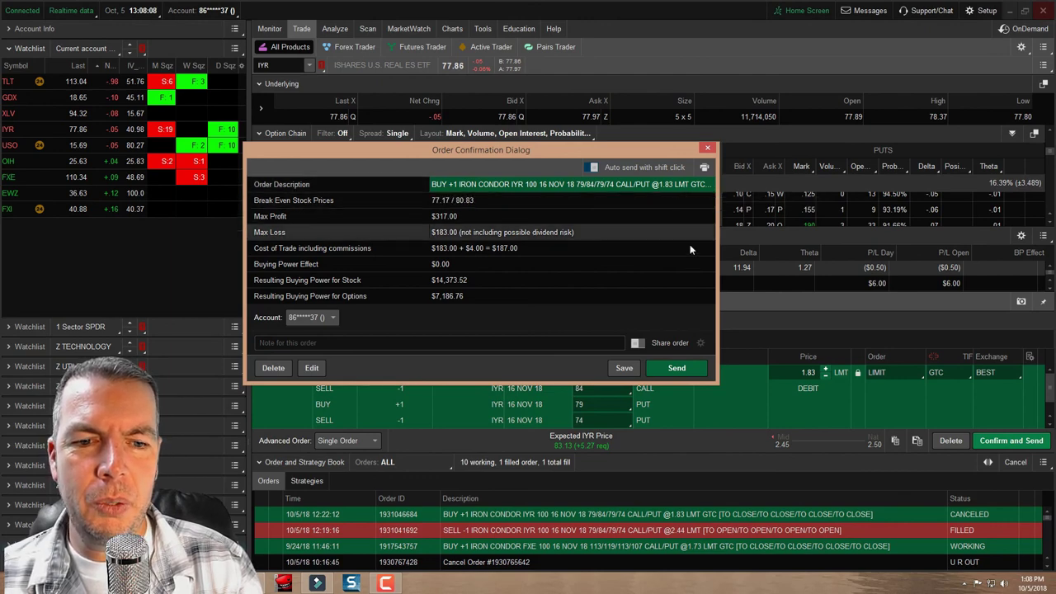
pyautogui.click(678, 368)
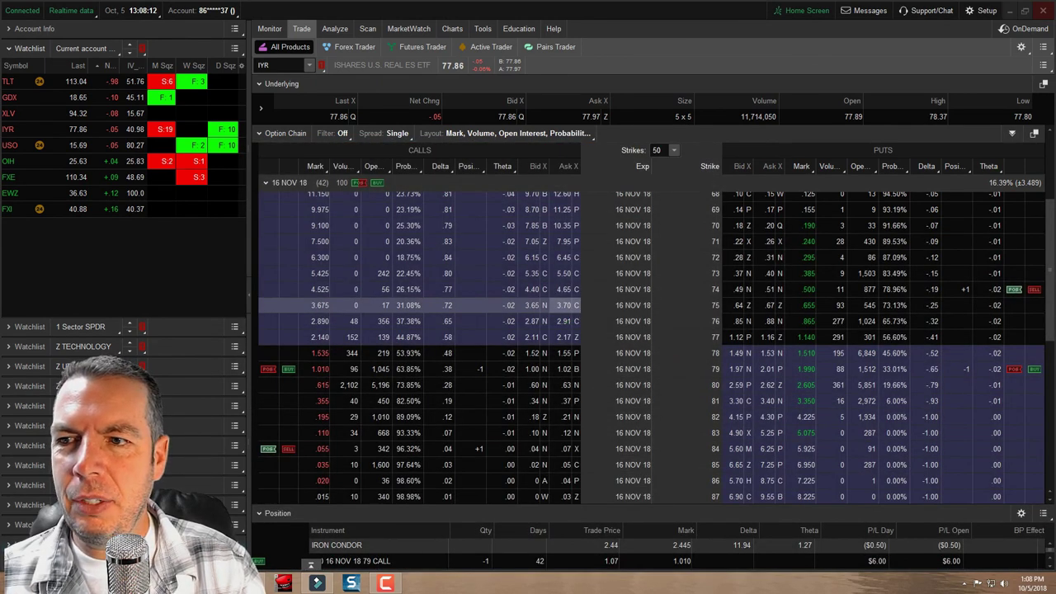
# Circle the working buy markers at the 79 put and 79 call and the sell marker at the 74 put
pyautogui.click(1035, 369)
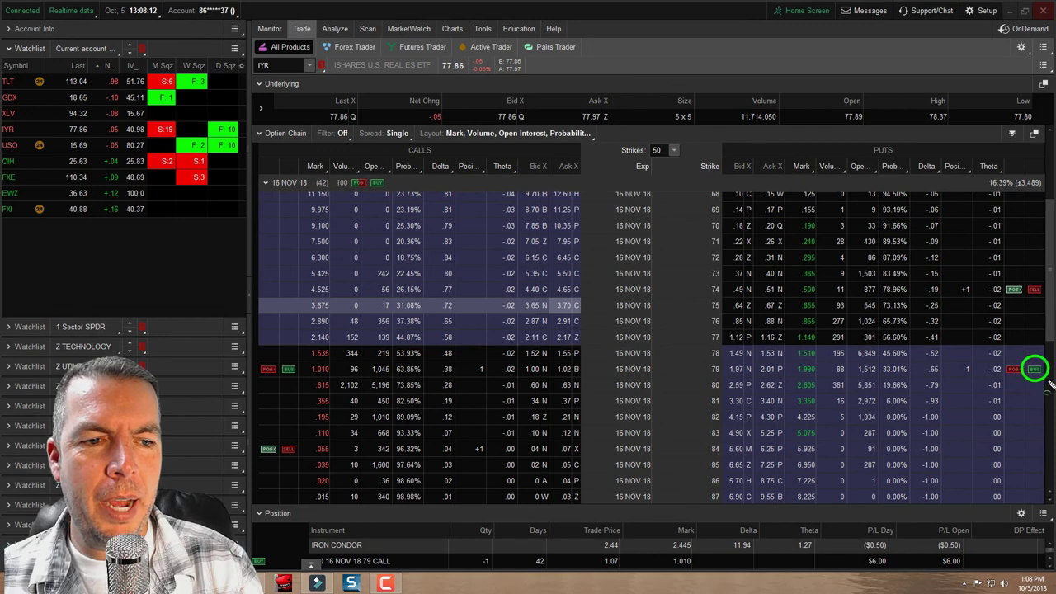
pyautogui.click(286, 369)
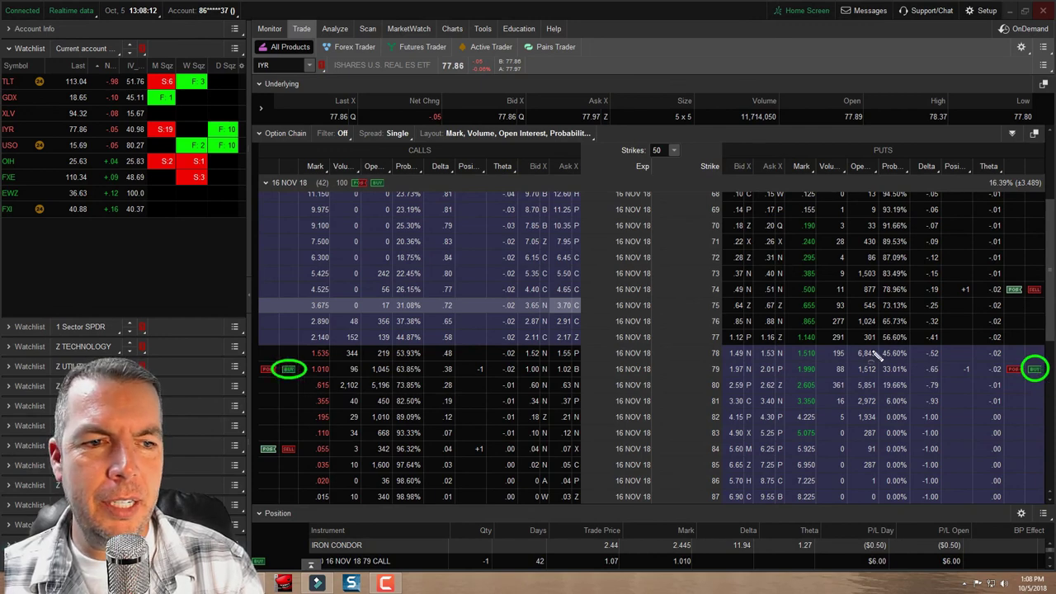
pyautogui.click(1023, 284)
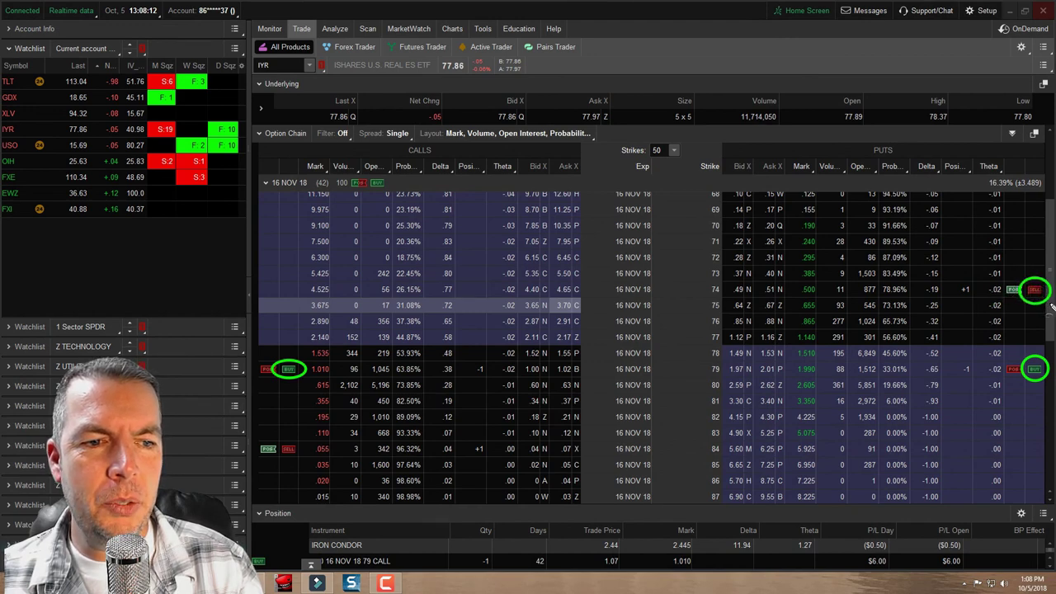